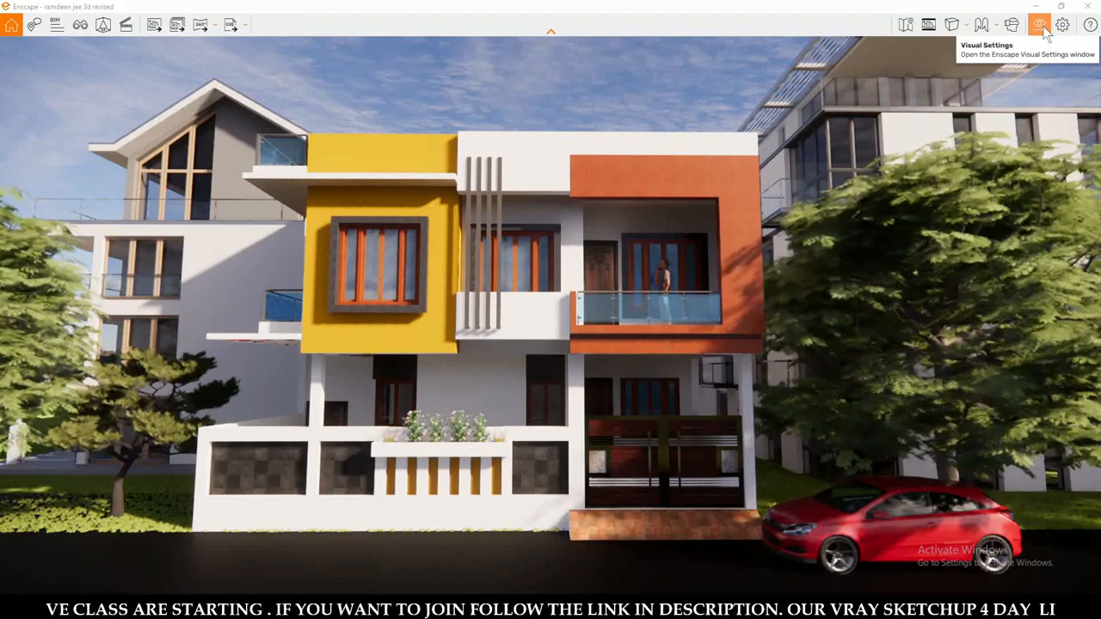
# Set the video compression quality to BluRay in the output section of the visual settings.
pyautogui.click(1043, 26)
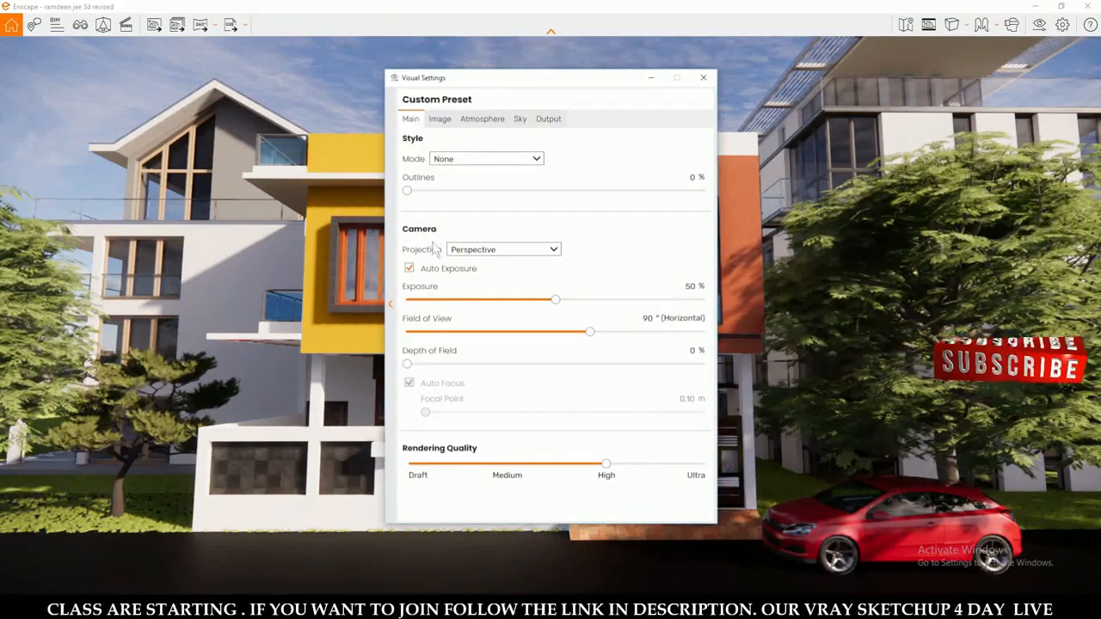
pyautogui.click(550, 120)
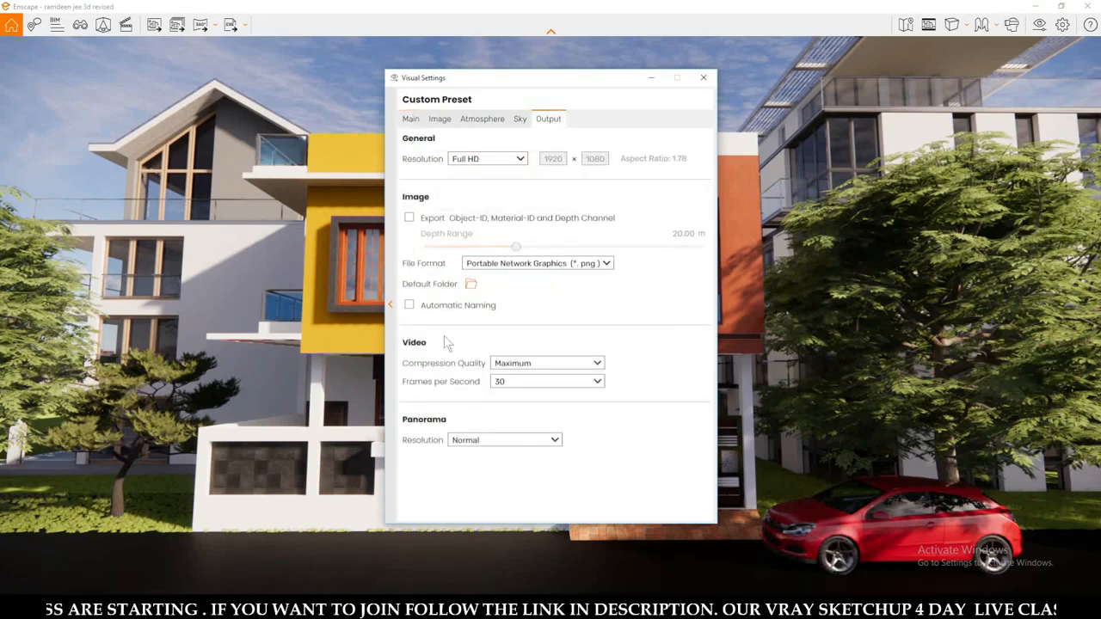
pyautogui.click(529, 366)
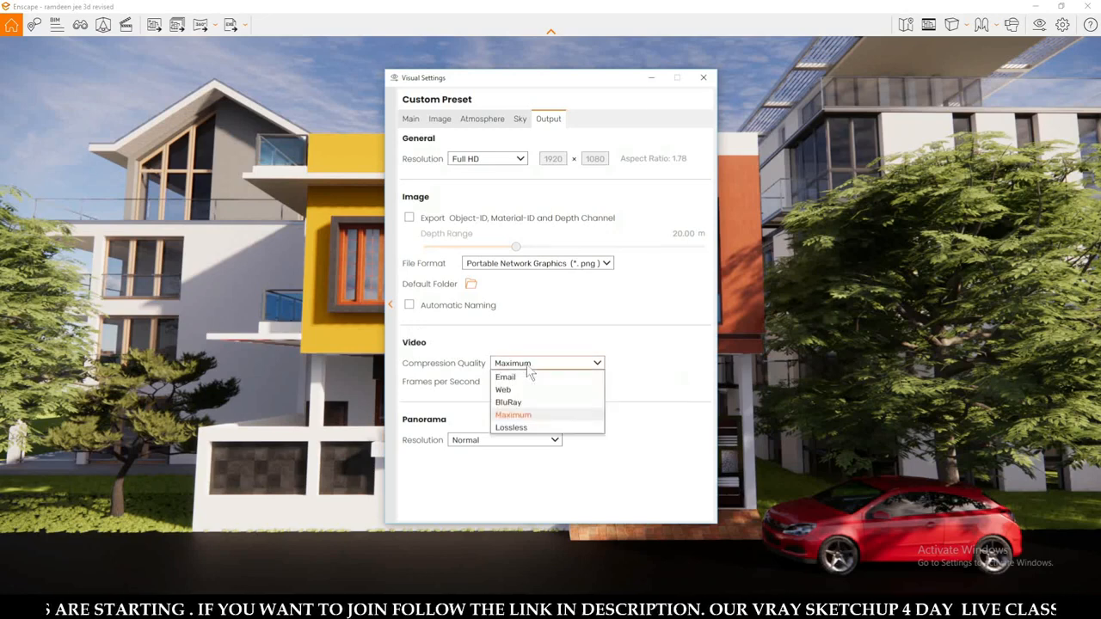
pyautogui.click(469, 368)
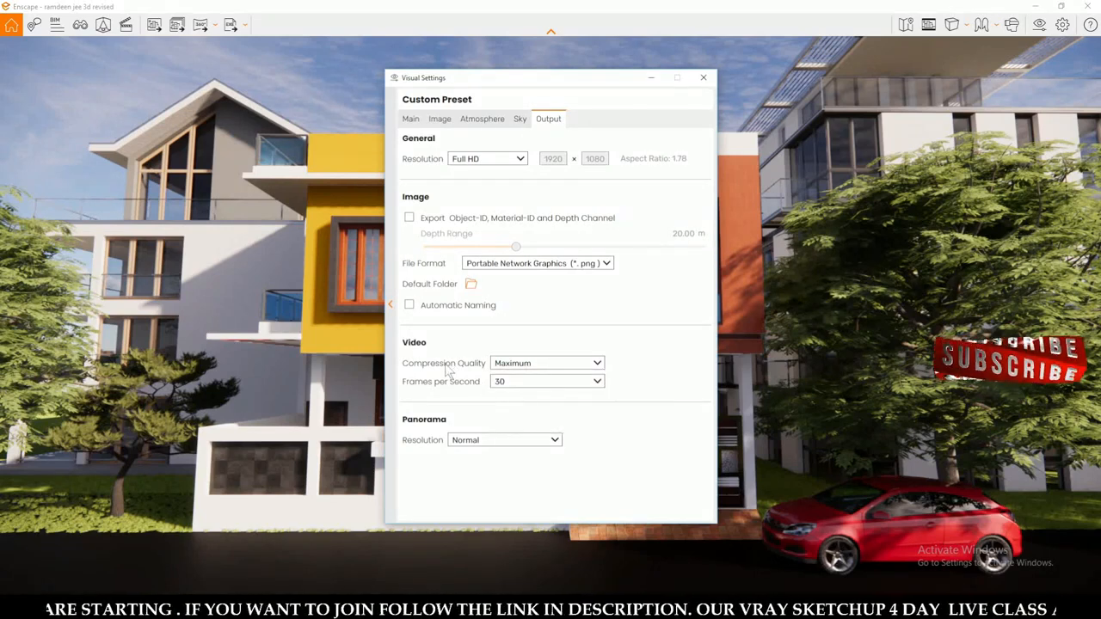
pyautogui.click(499, 368)
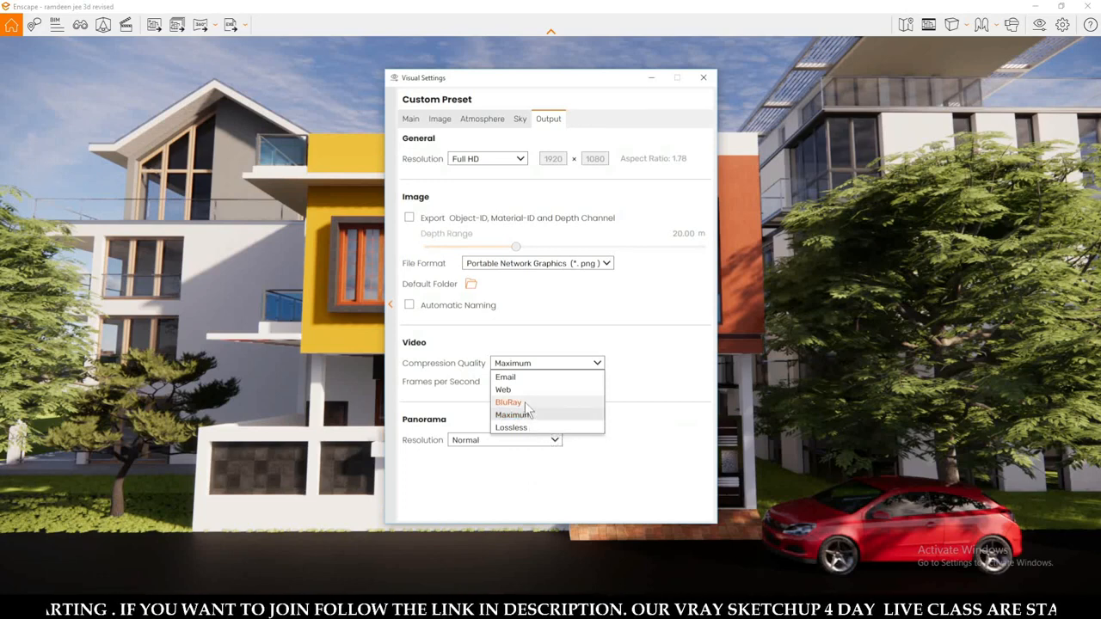
pyautogui.click(526, 403)
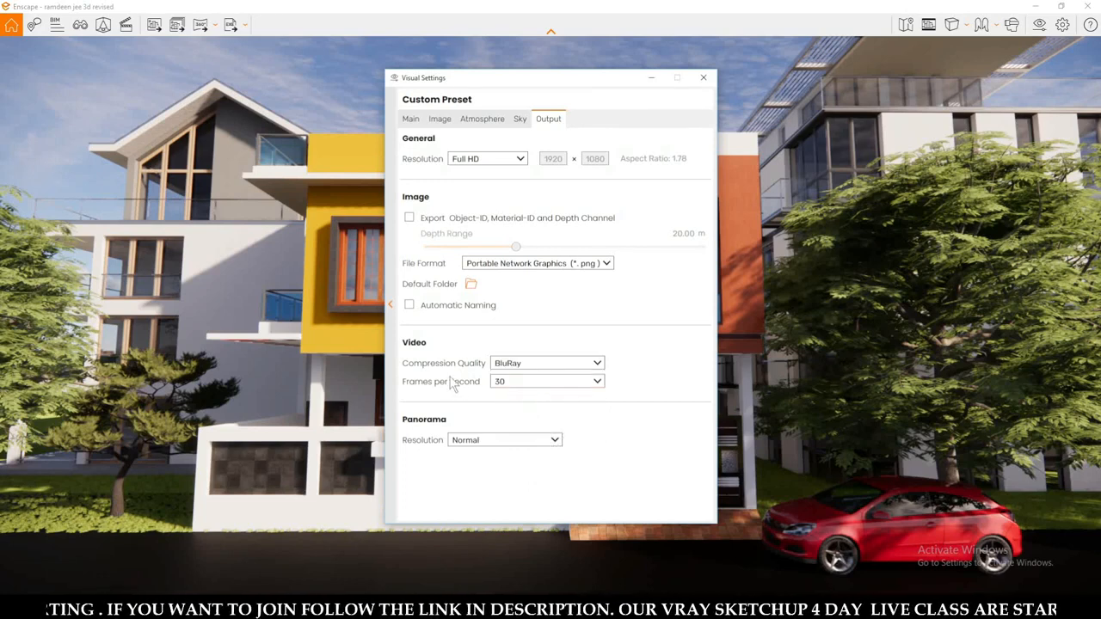
# Choose 30 frames per second for the video, keep BluRay compression, and close the visual settings.
pyautogui.click(536, 383)
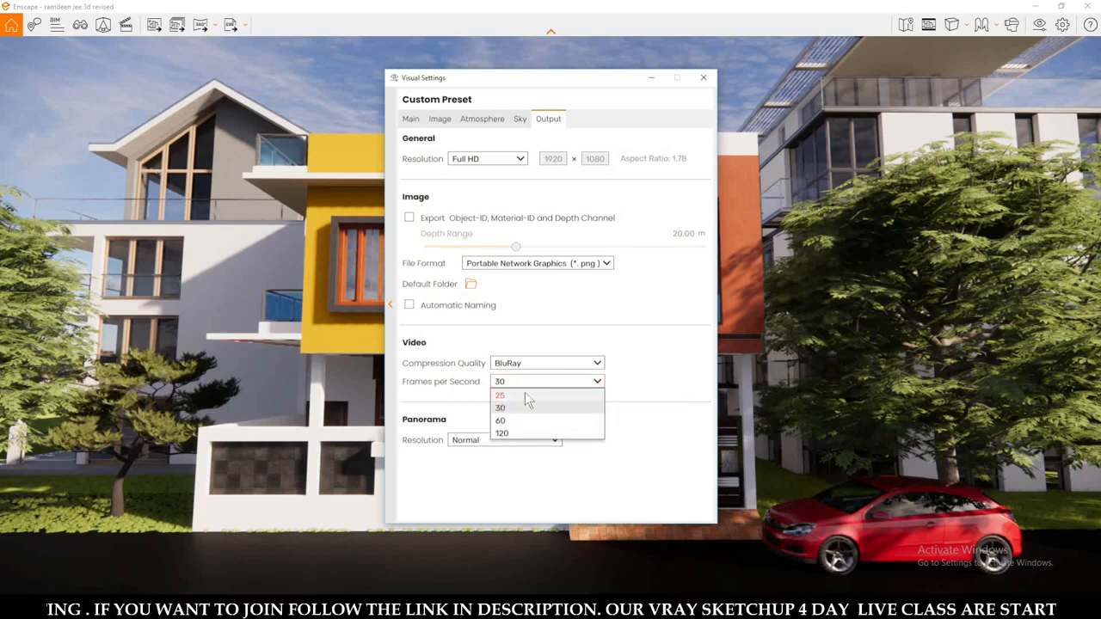
pyautogui.click(518, 409)
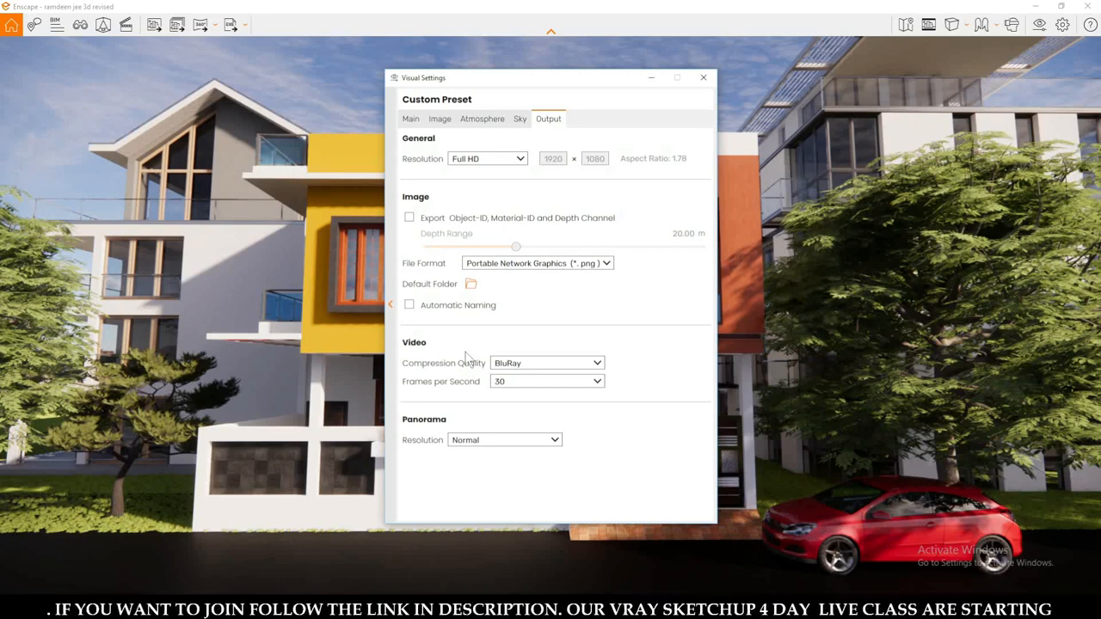
pyautogui.click(500, 367)
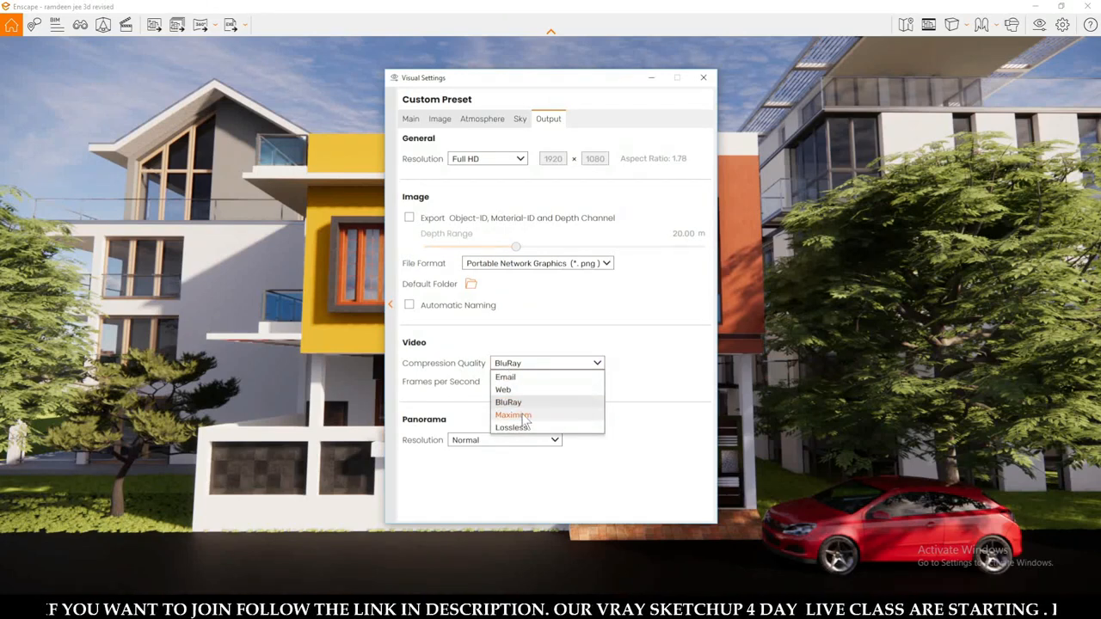
pyautogui.click(456, 363)
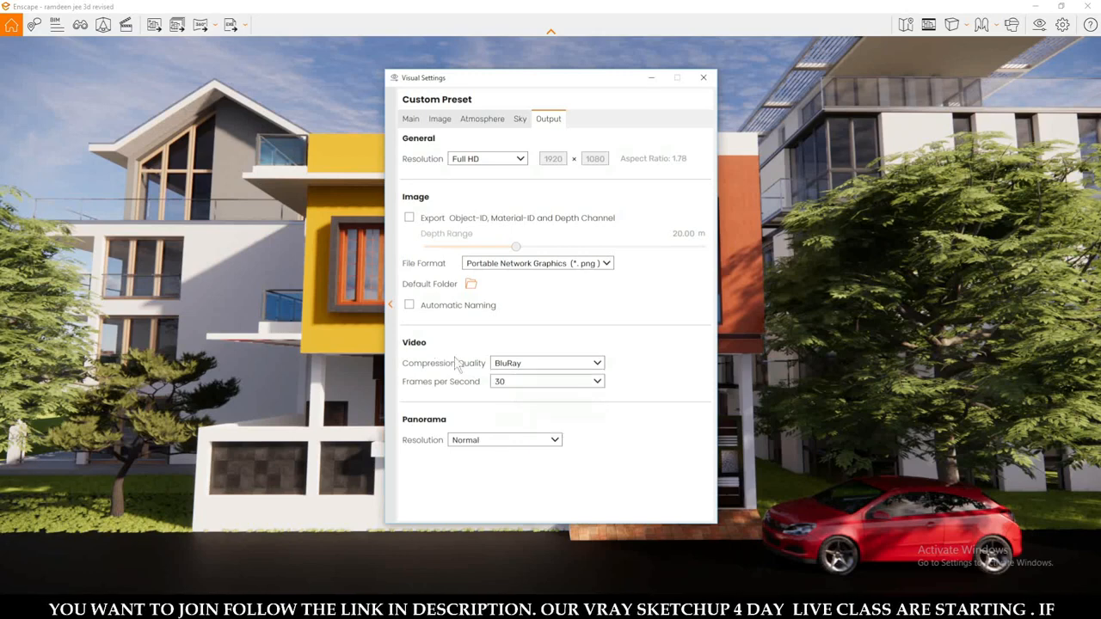
pyautogui.click(518, 368)
pyautogui.click(521, 404)
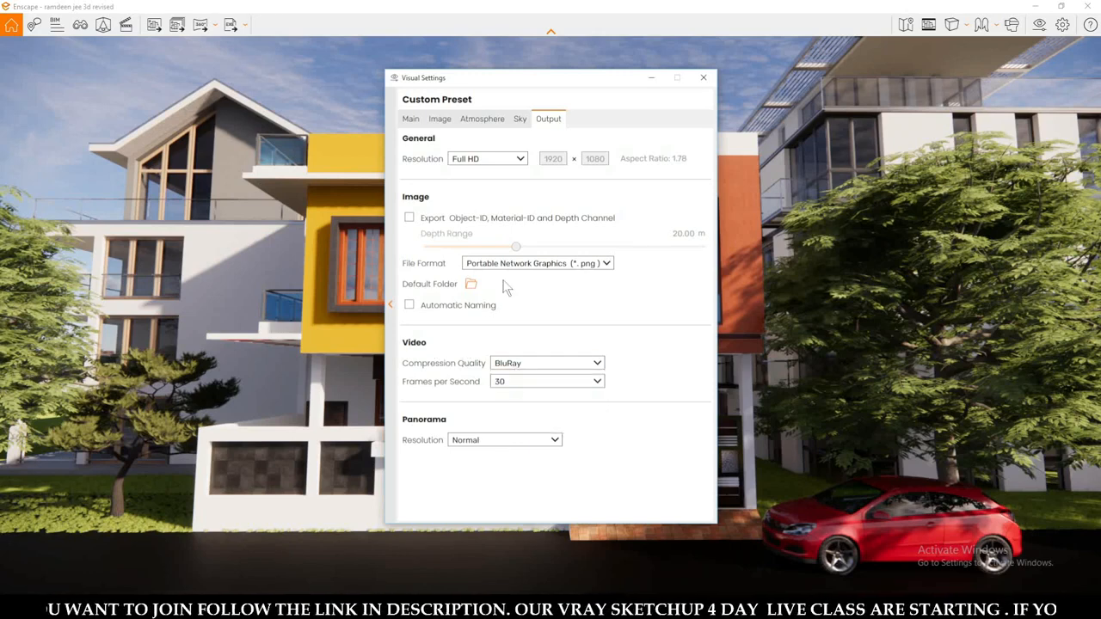
pyautogui.click(703, 79)
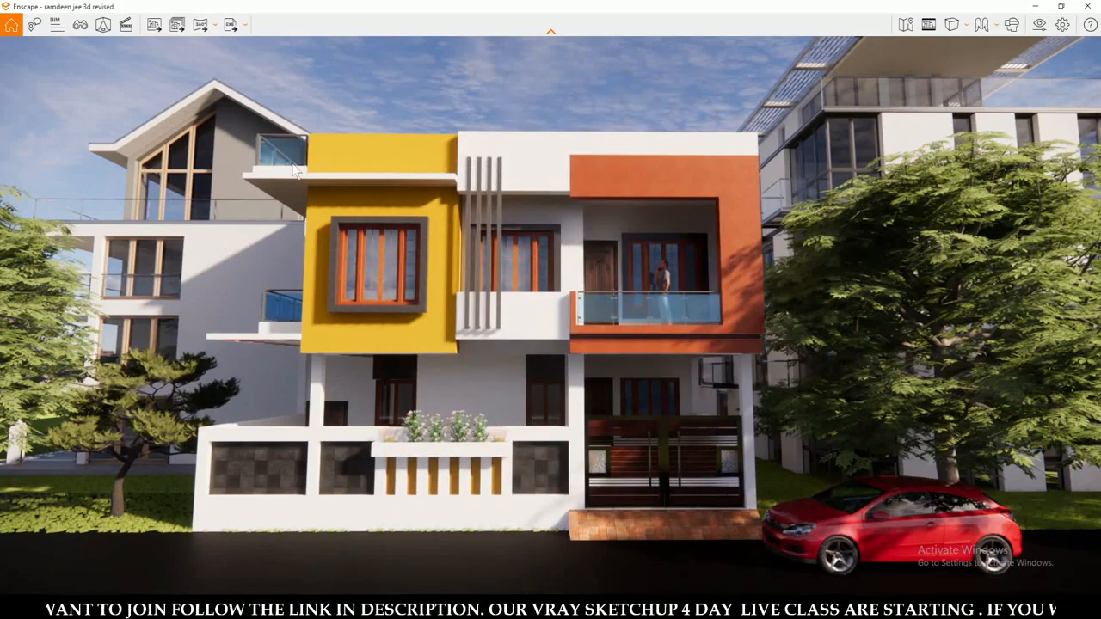
# Start a video path in the Video Editor with two keyframes: the full front view and a closer front view of the house.
pyautogui.click(126, 25)
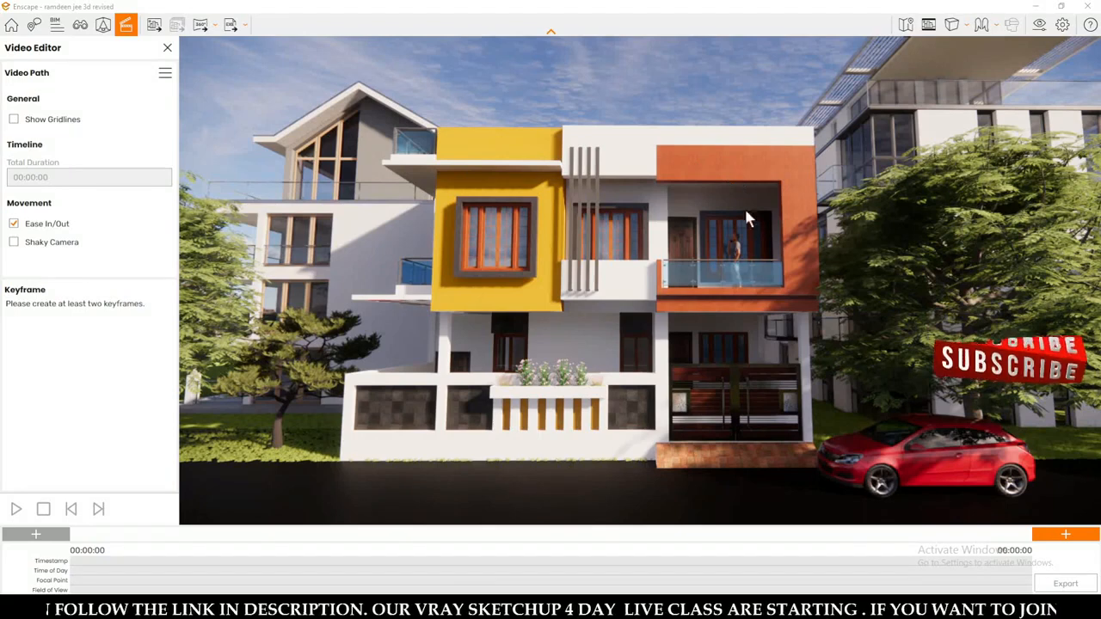
pyautogui.click(1064, 536)
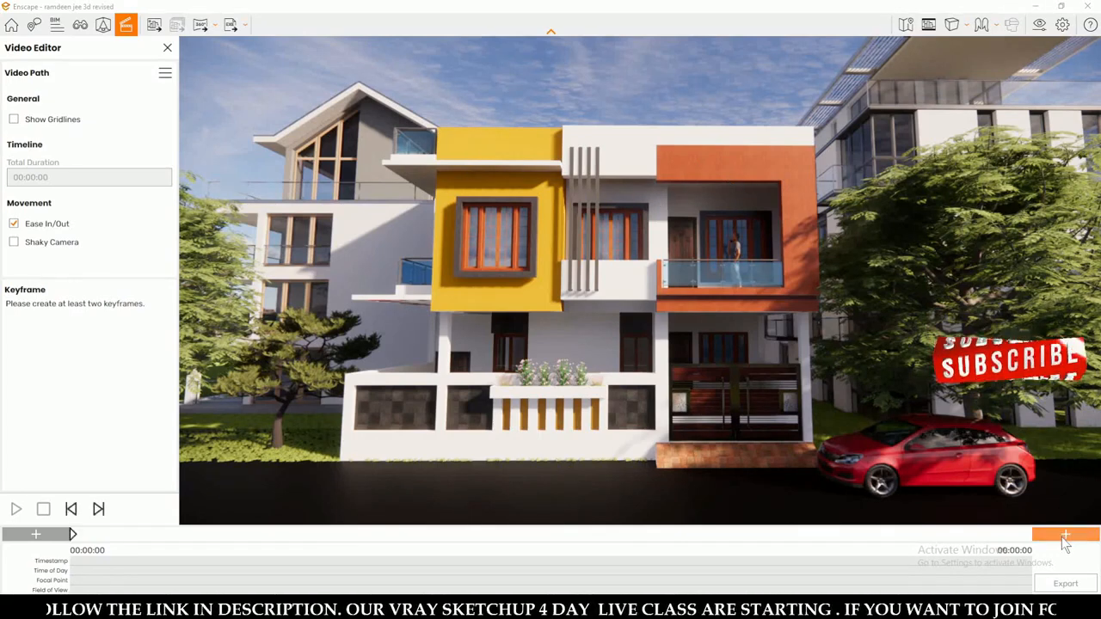
pyautogui.scroll(4, 722, 385)
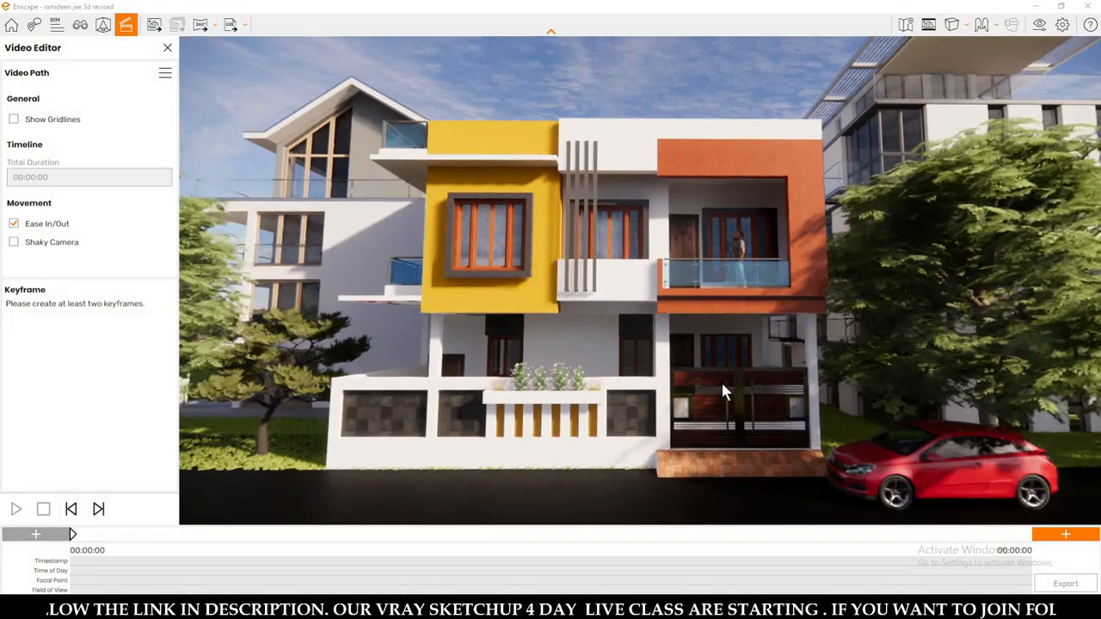
pyautogui.scroll(3, 723, 392)
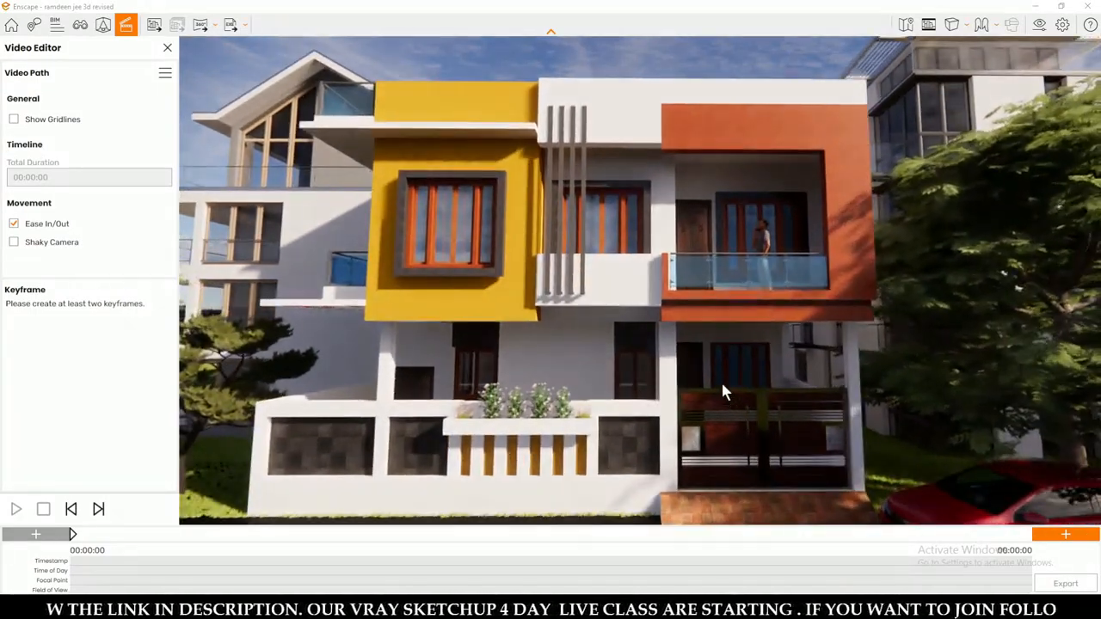
pyautogui.scroll(1, 723, 392)
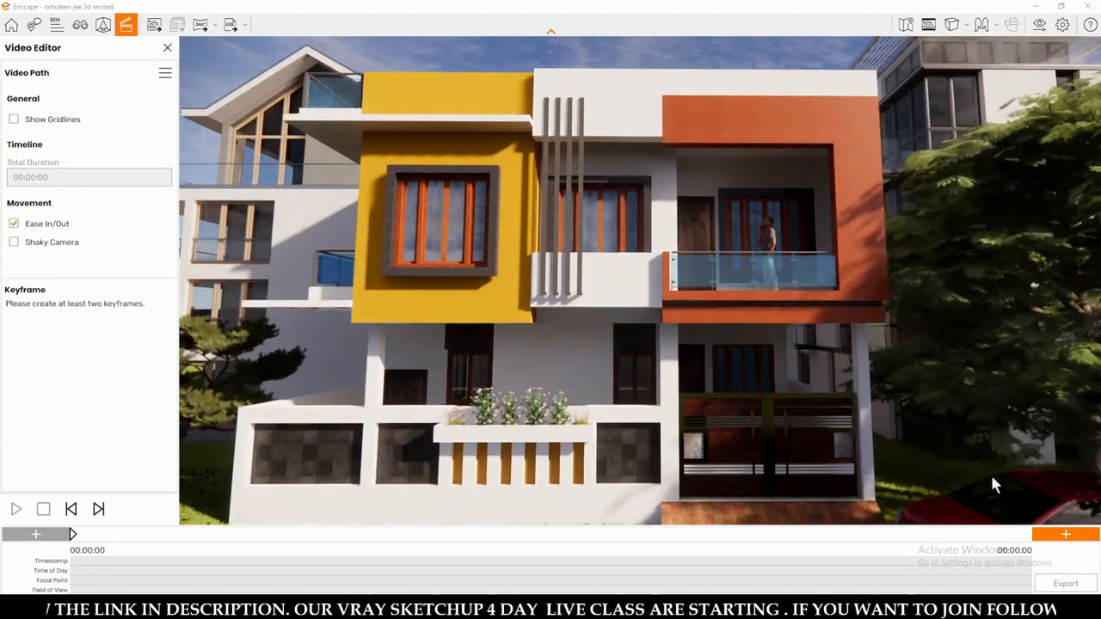
pyautogui.click(1063, 536)
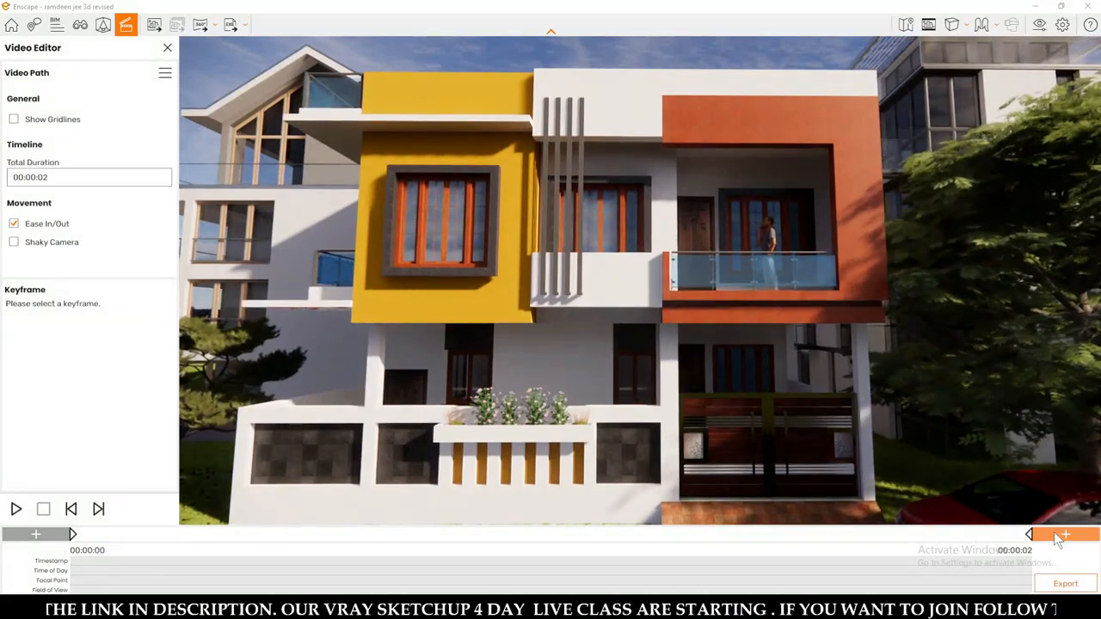
# Append a keyframe that shows the house at an angle from its gate side, with the trees beyond the yellow block.
pyautogui.moveTo(735, 321)
pyautogui.mouseDown(button='middle')
pyautogui.moveTo(713, 315)
pyautogui.moveTo(735, 311)
pyautogui.mouseUp(button='middle')
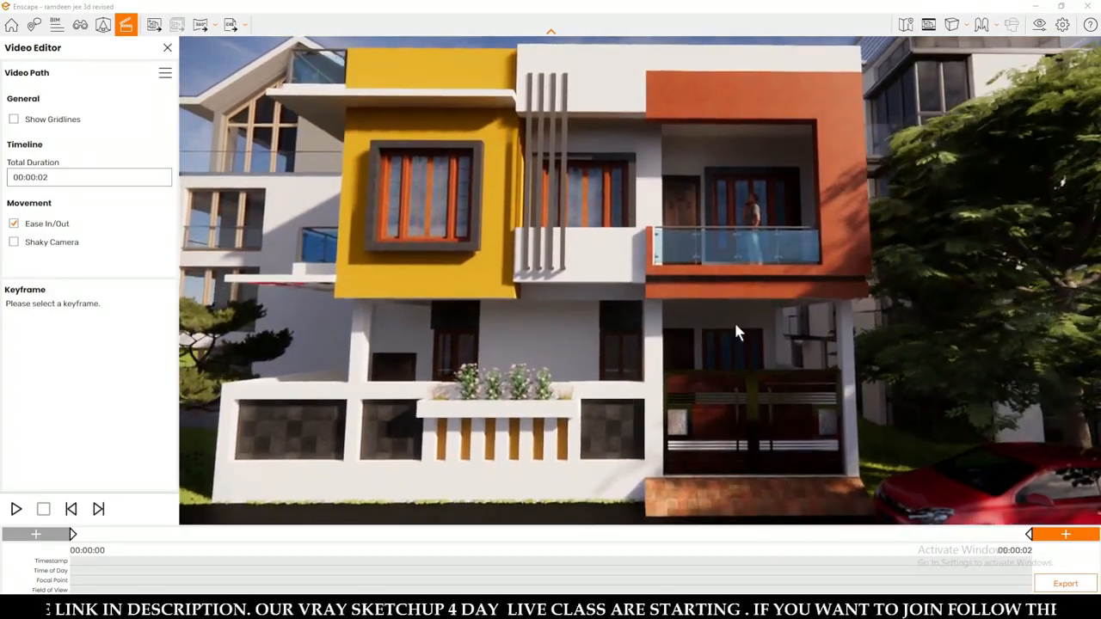
pyautogui.moveTo(735, 328); pyautogui.dragTo(691, 313)
pyautogui.press('s')
pyautogui.press('d')
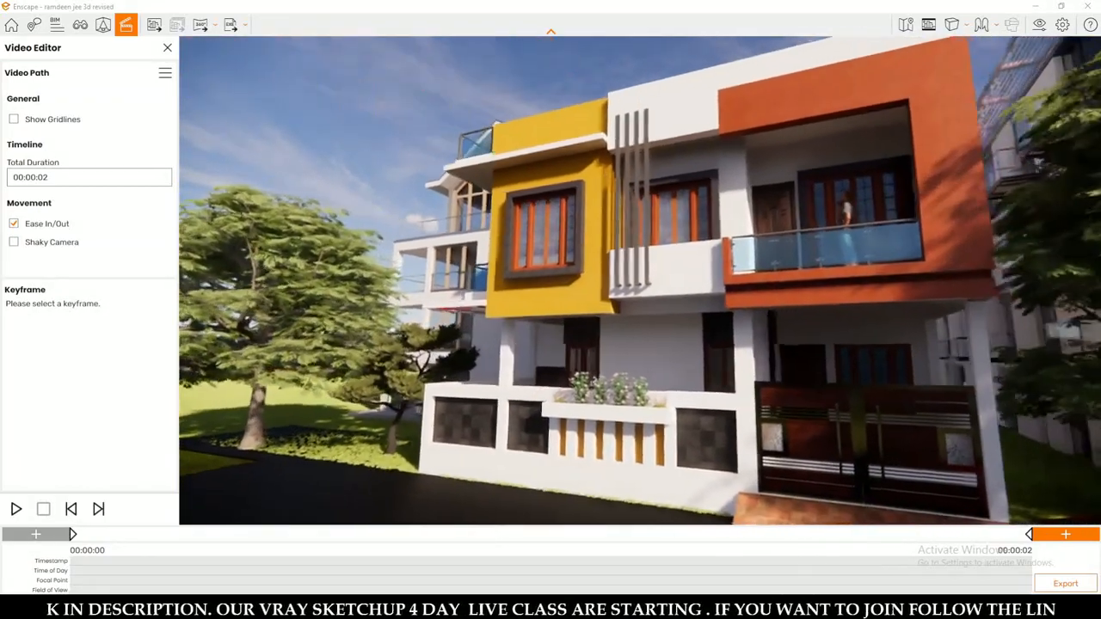
pyautogui.scroll(-3, 691, 319)
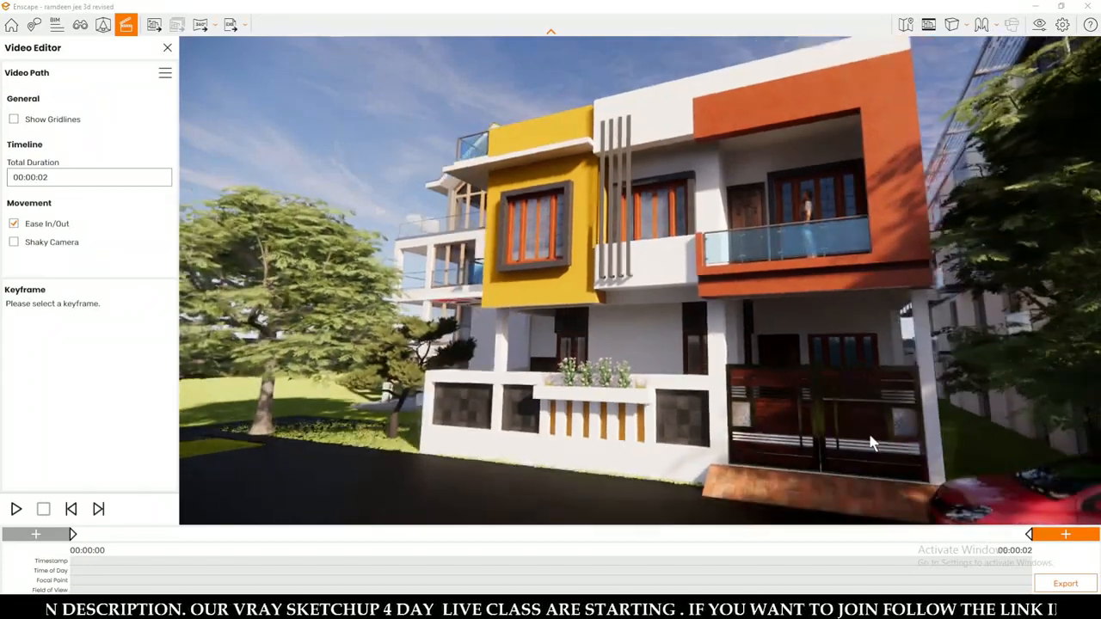
pyautogui.click(1051, 535)
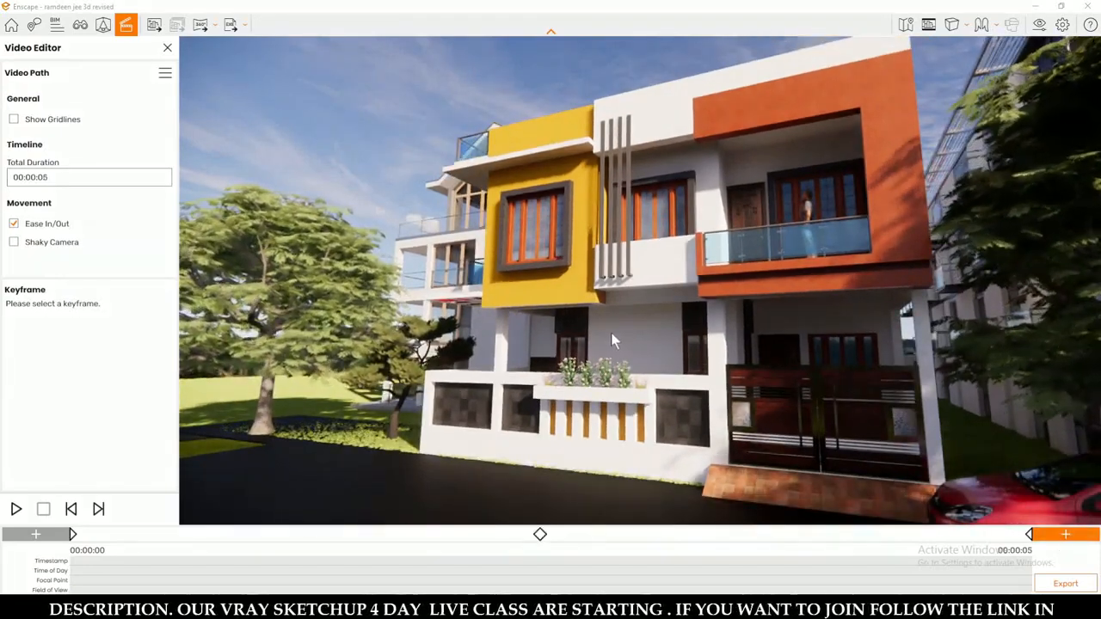
# Append a keyframe that shows the house at an angle from the yellow block's side, with the red car beyond the gate.
pyautogui.press('a')
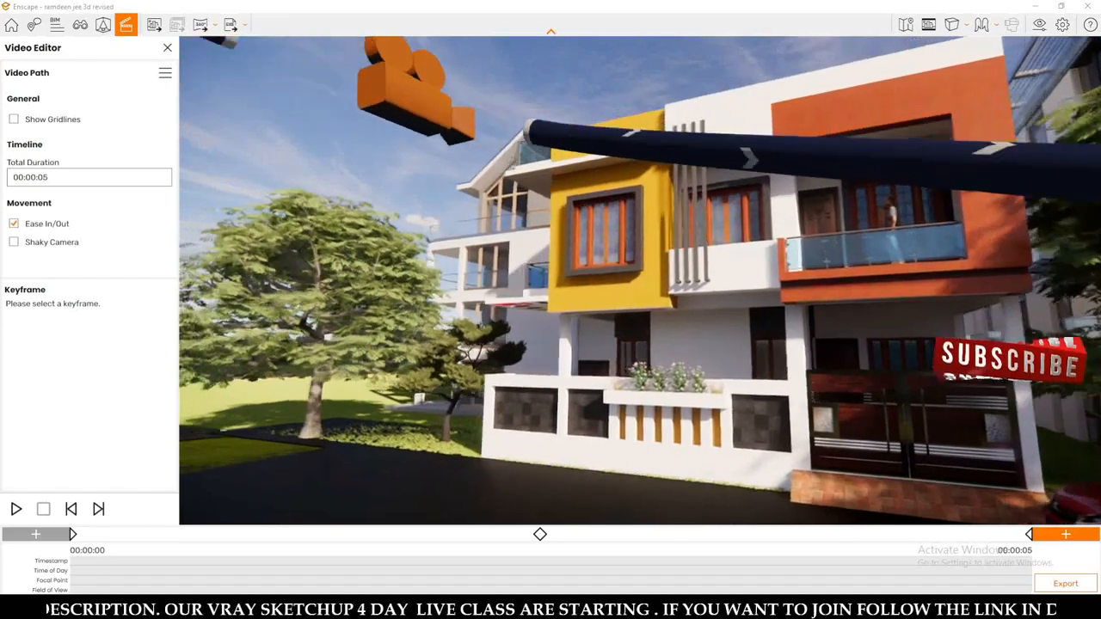
pyautogui.press('a')
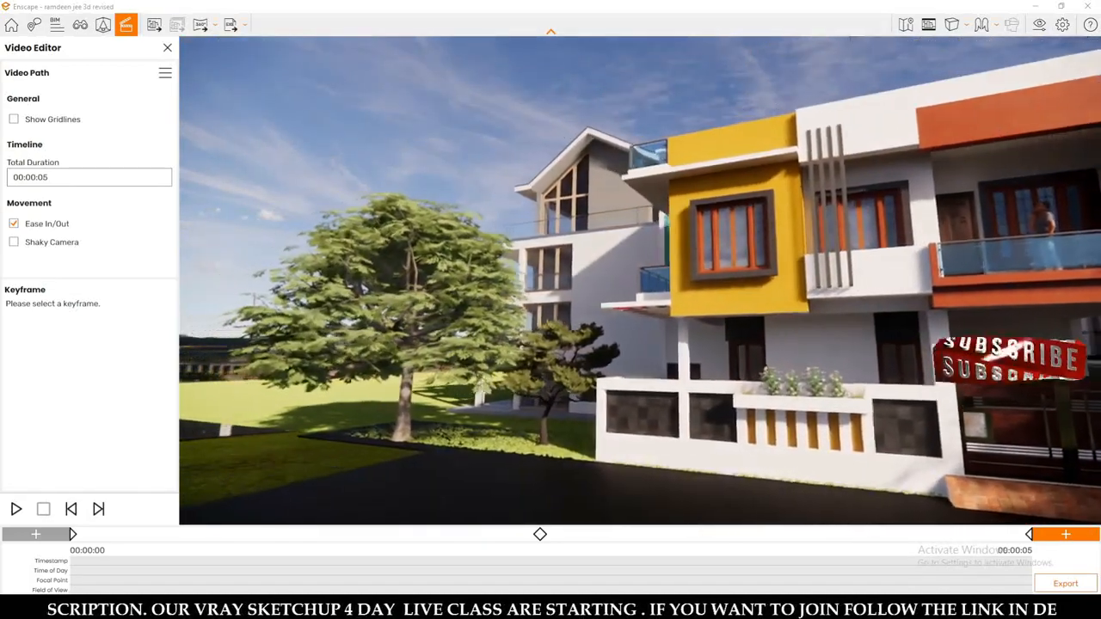
pyautogui.moveTo(484, 342); pyautogui.dragTo(791, 341)
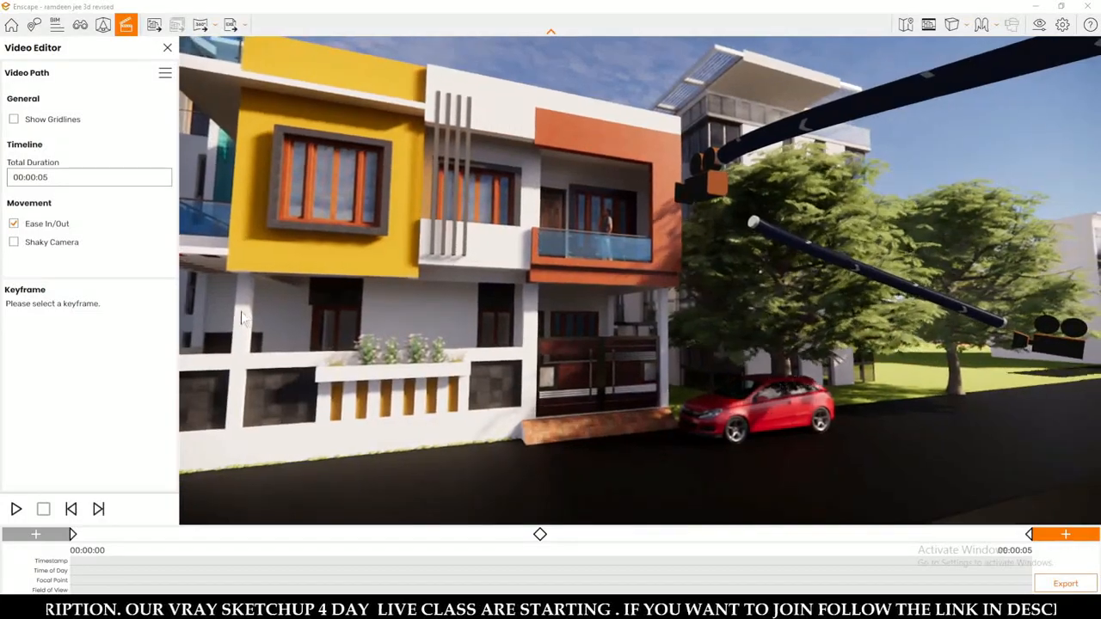
pyautogui.press('a')
pyautogui.press('a')
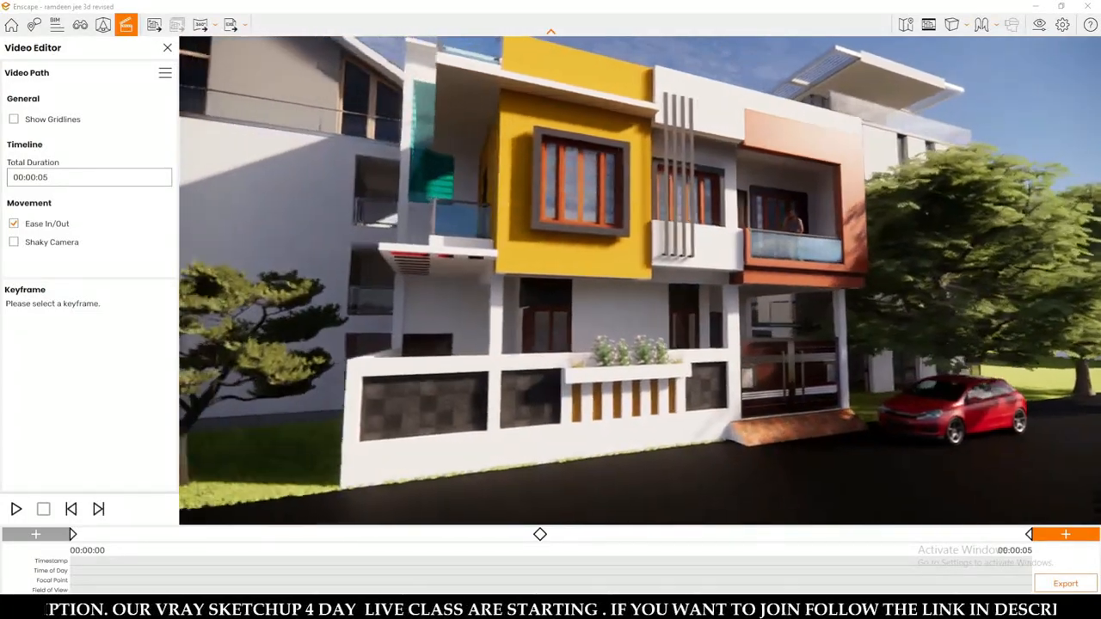
pyautogui.press('w')
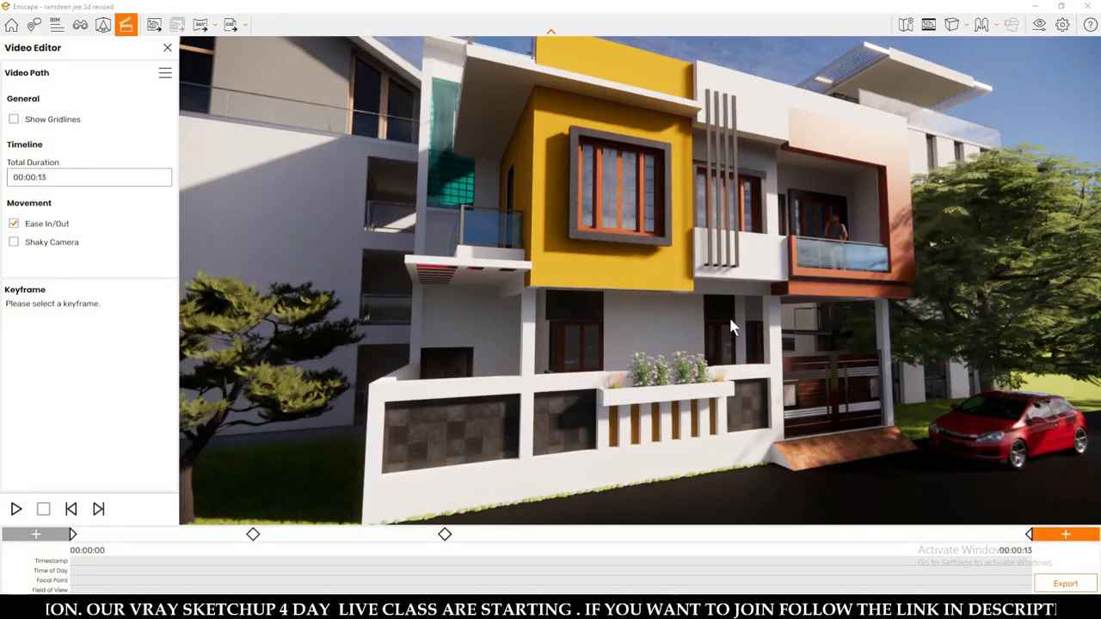
# Append a keyframe with a close frontal view of the upper floor, framing the yellow block's window and the glass balcony.
pyautogui.press('a')
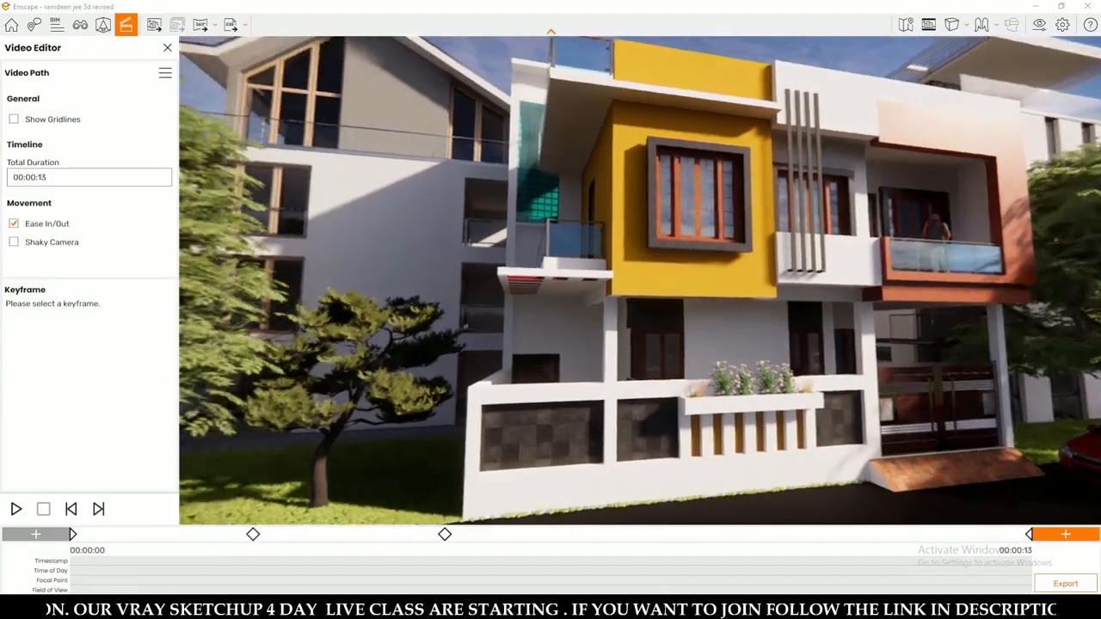
pyautogui.press('d')
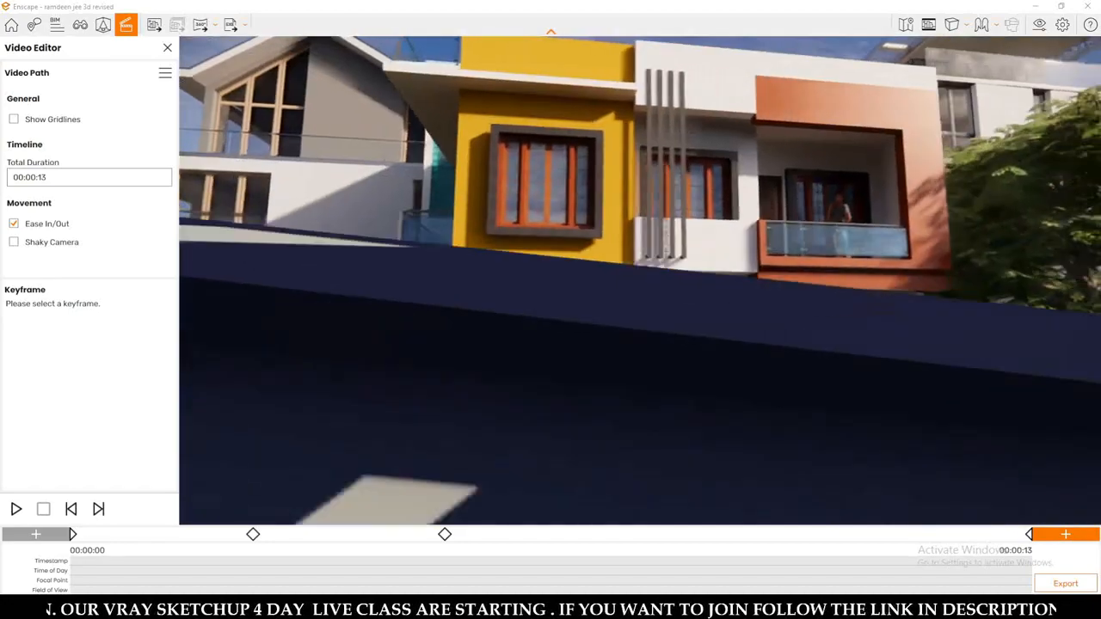
pyautogui.moveTo(735, 318); pyautogui.dragTo(671, 312)
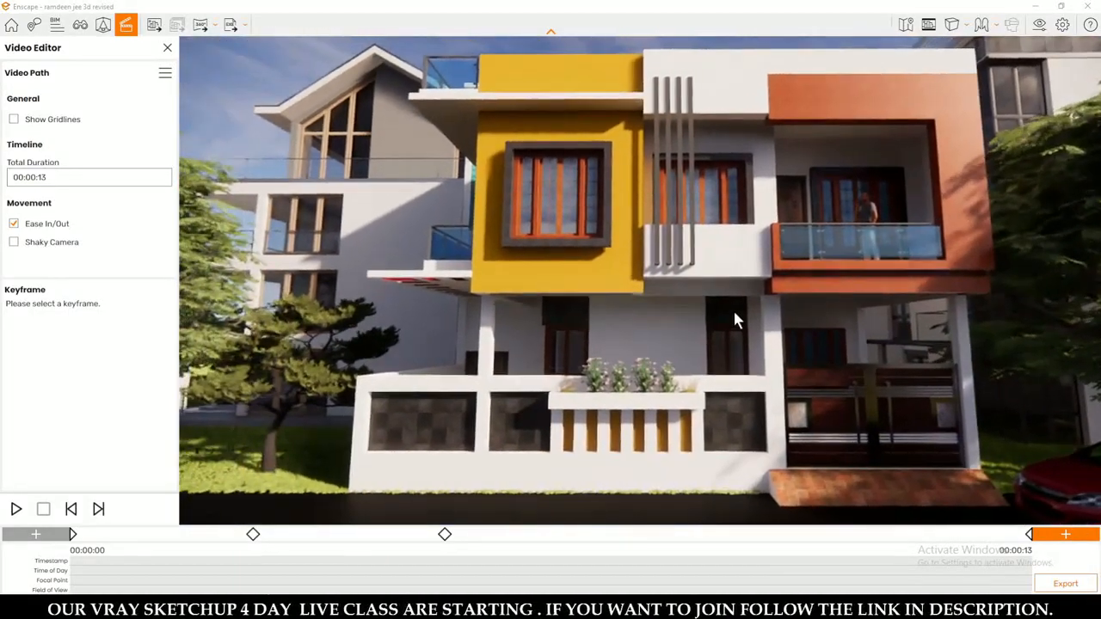
pyautogui.press('w')
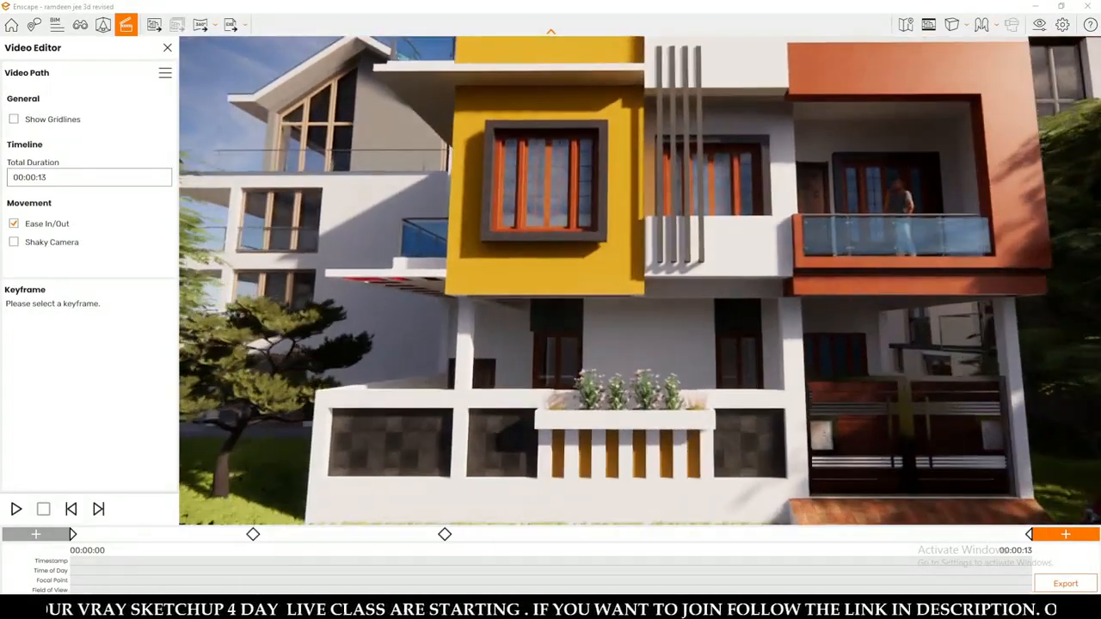
pyautogui.moveTo(720, 313); pyautogui.dragTo(718, 322, button='middle')
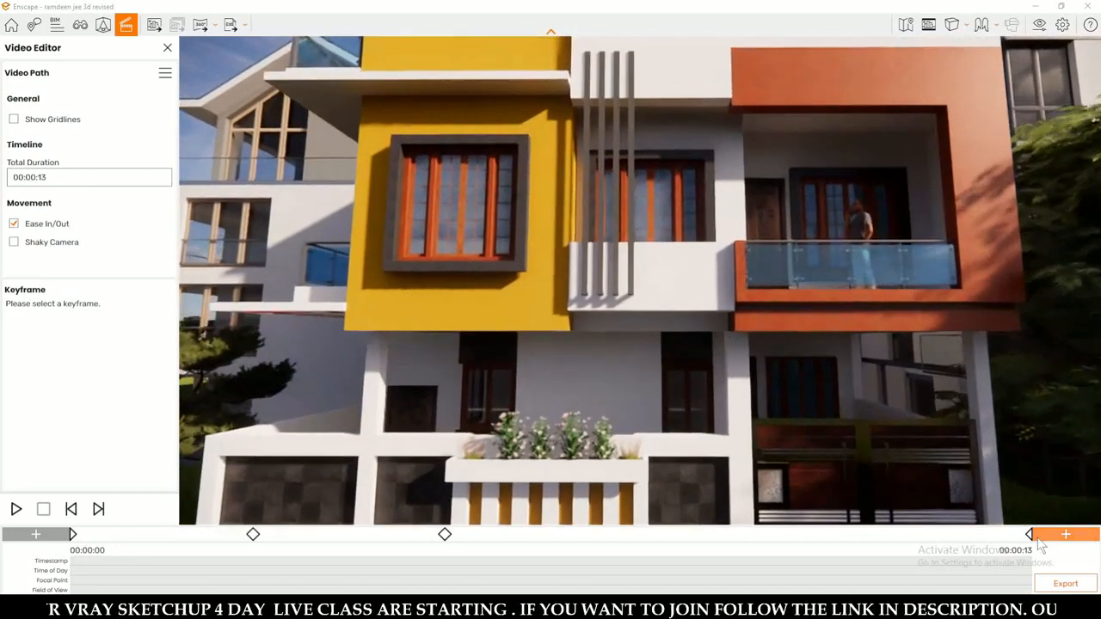
pyautogui.moveTo(811, 185); pyautogui.dragTo(787, 253, button='middle')
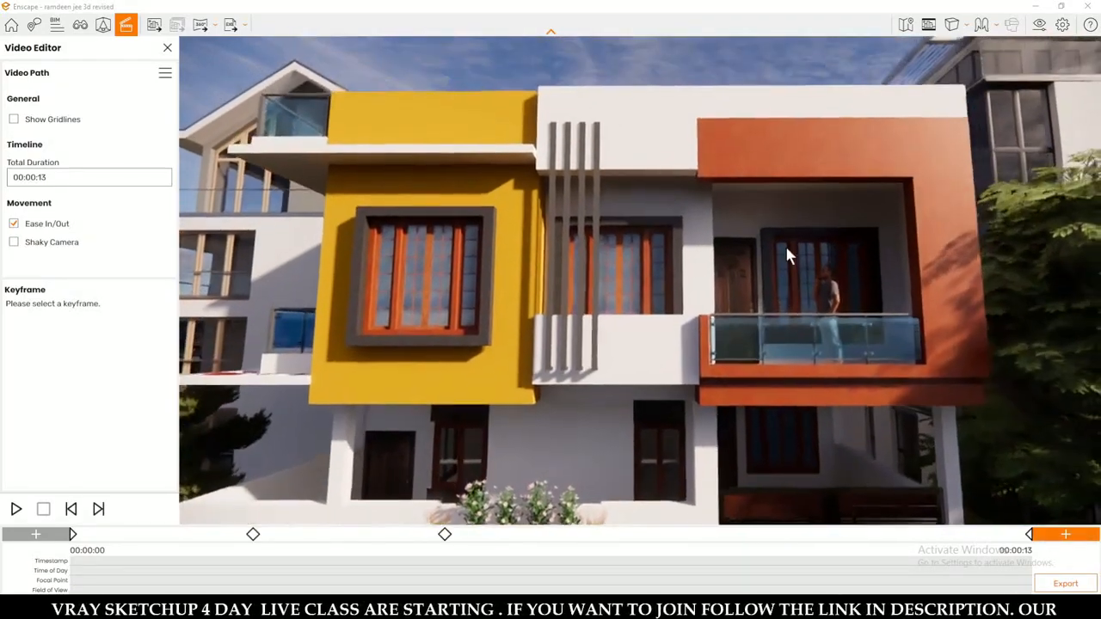
pyautogui.scroll(1, 787, 253)
pyautogui.scroll(1, 787, 253)
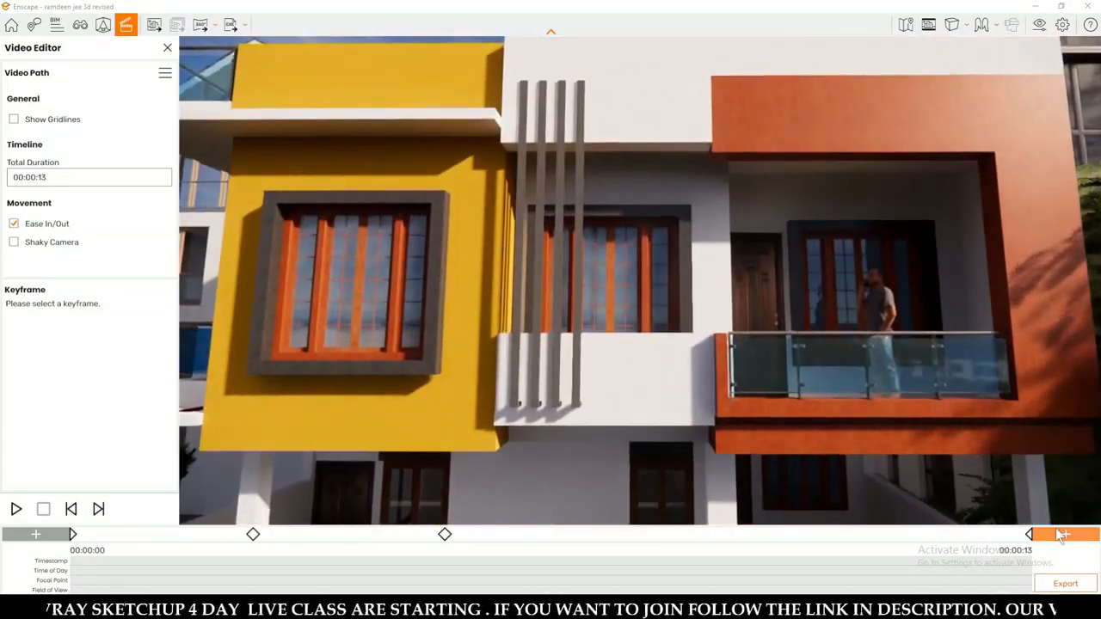
pyautogui.click(1062, 535)
# Append a keyframe with a close frontal view of the ground floor, framing the boundary wall's flower planter and the entrance gate.
pyautogui.moveTo(764, 459); pyautogui.dragTo(796, 151, button='middle')
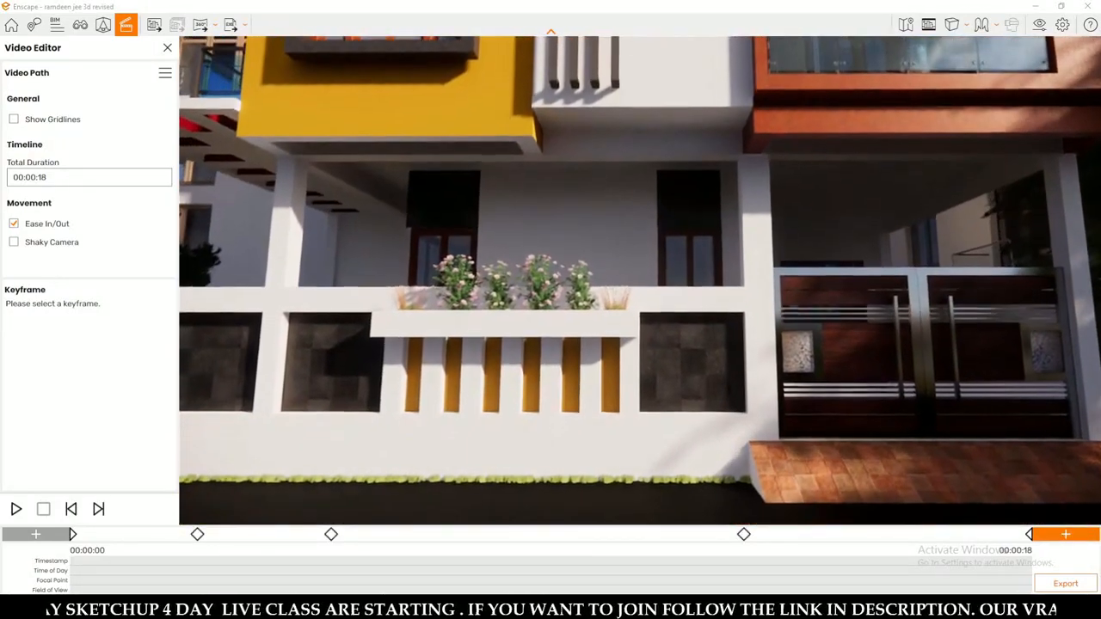
pyautogui.scroll(-1, 764, 452)
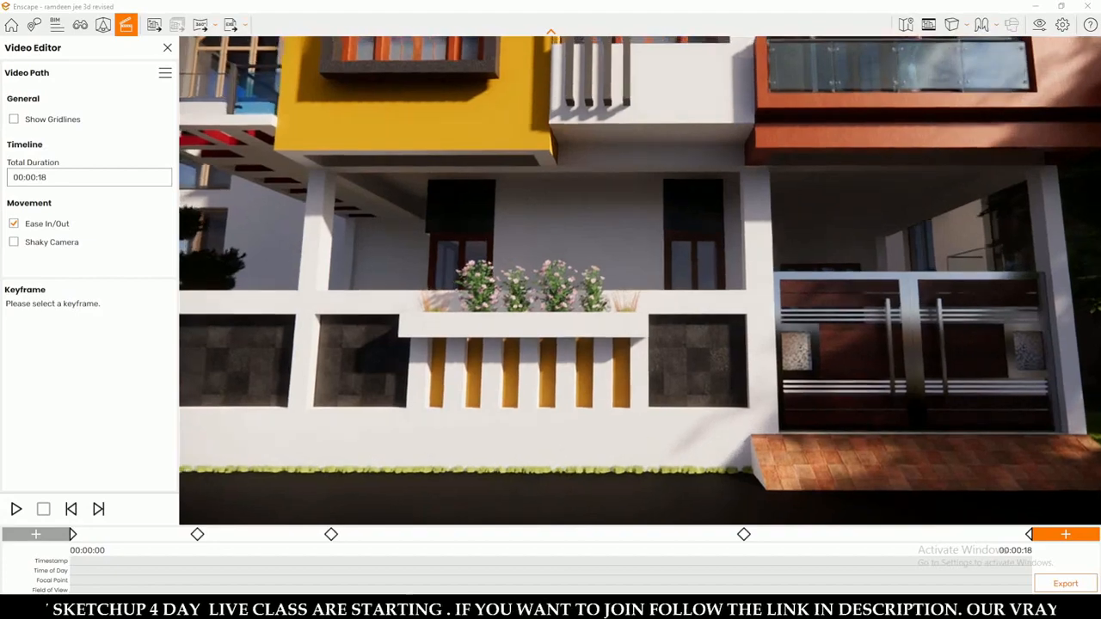
pyautogui.click(1064, 535)
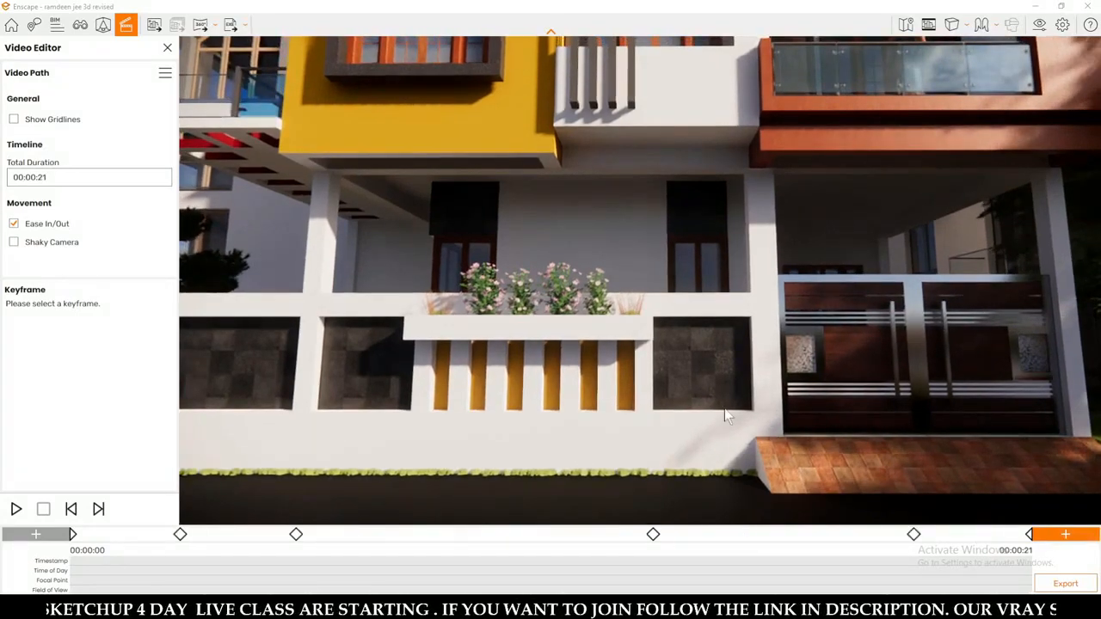
# Append a closing keyframe with a frontal view of both floors, from the roofline down to the boundary wall.
pyautogui.scroll(-3, 727, 417)
pyautogui.moveTo(727, 417); pyautogui.dragTo(727, 493, button='middle')
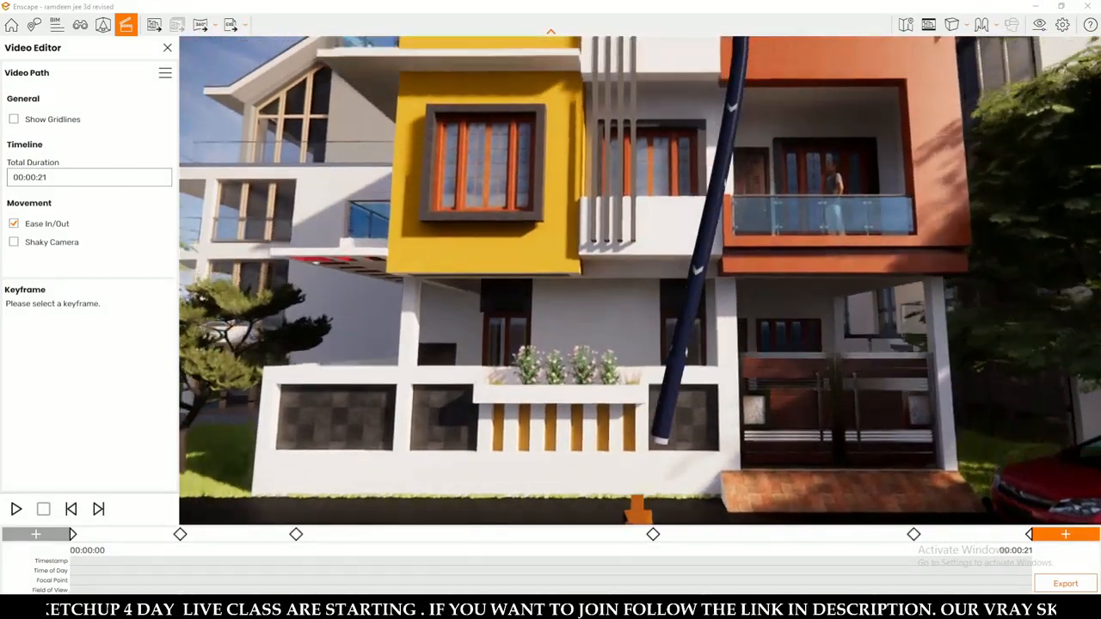
pyautogui.moveTo(690, 227); pyautogui.dragTo(690, 262, button='middle')
pyautogui.scroll(-1, 690, 262)
pyautogui.moveTo(690, 261); pyautogui.dragTo(684, 250, button='right')
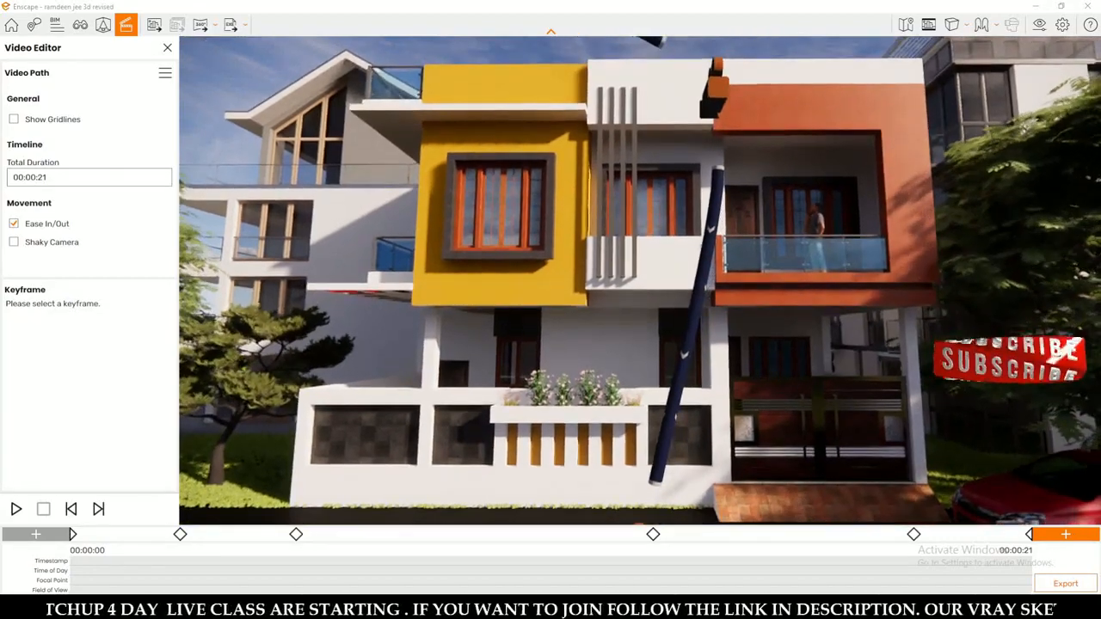
pyautogui.click(1067, 533)
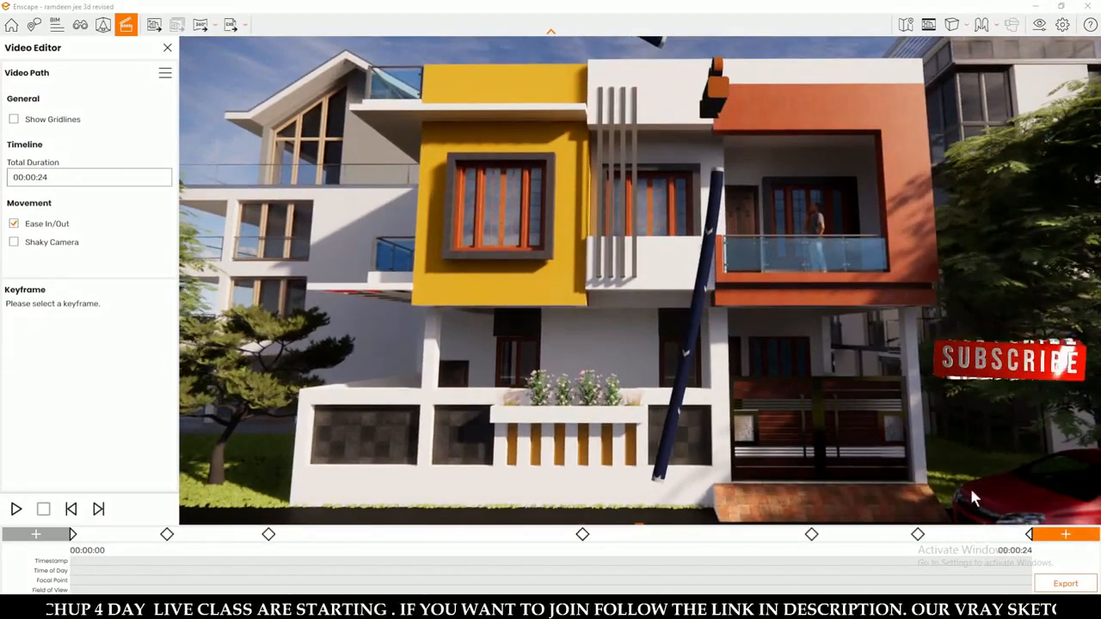
# Check the camera view stored in each keyframe of the path, from the first to the last.
pyautogui.click(74, 534)
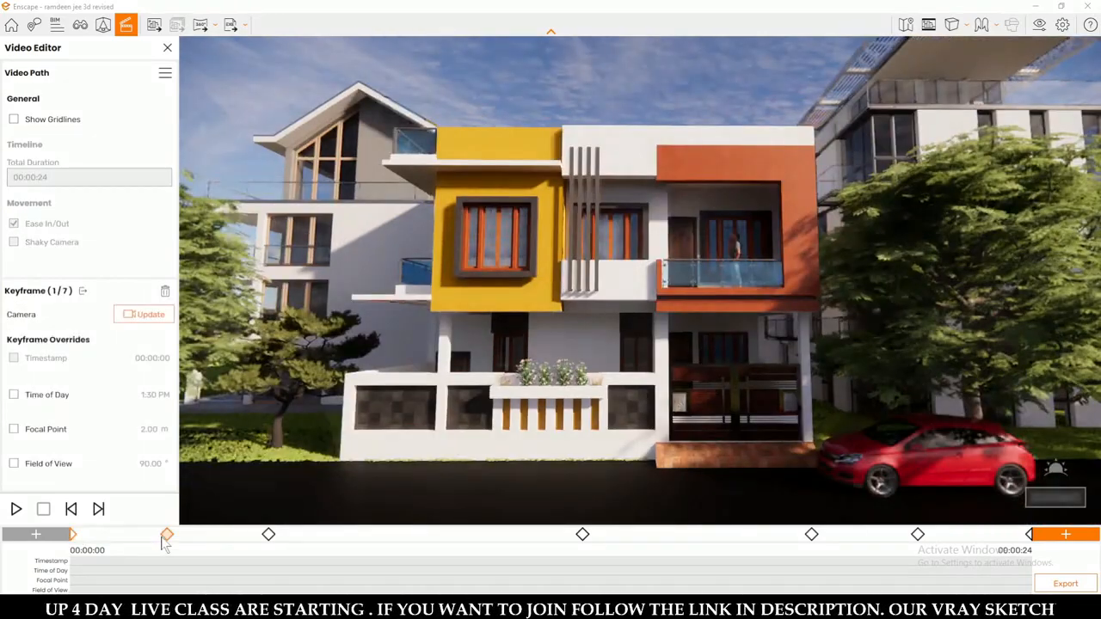
pyautogui.click(167, 536)
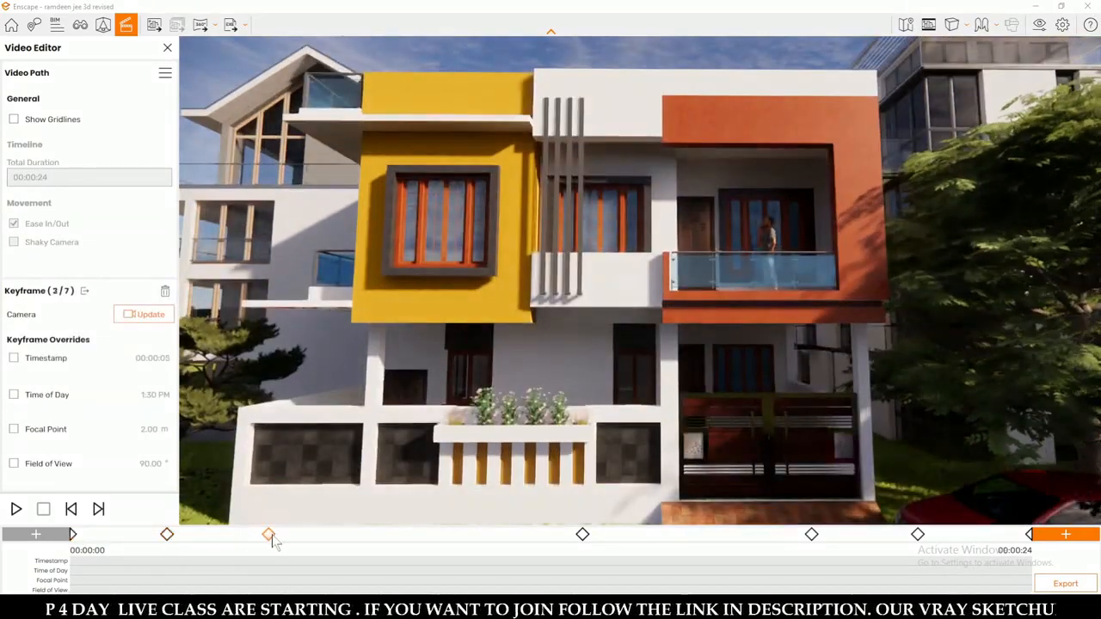
pyautogui.click(268, 535)
pyautogui.click(582, 535)
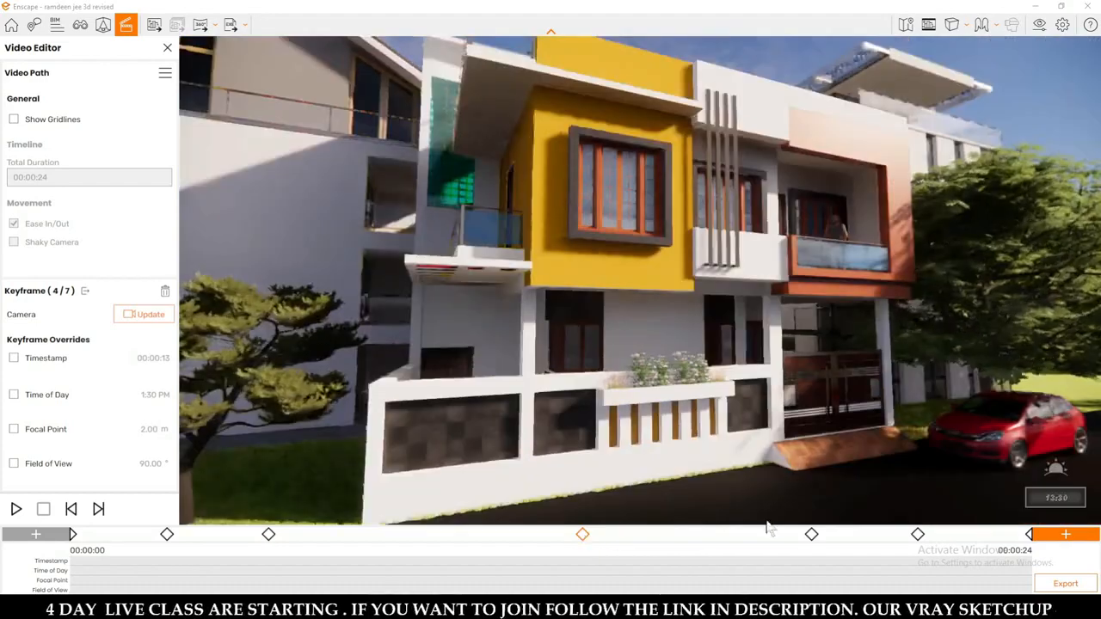
pyautogui.click(811, 534)
pyautogui.click(918, 534)
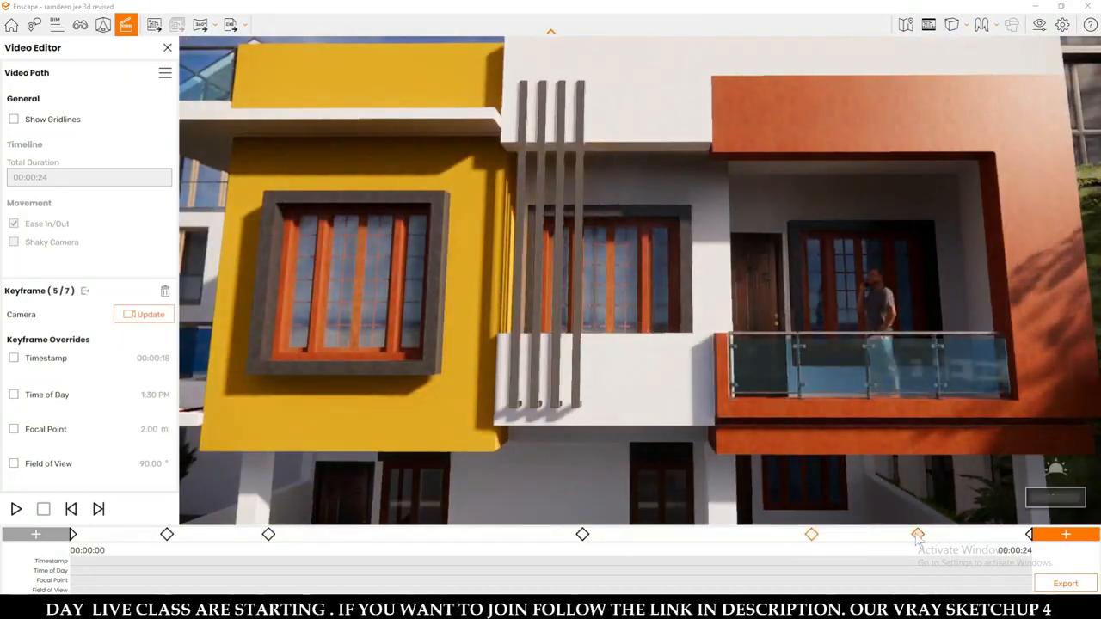
pyautogui.click(1029, 534)
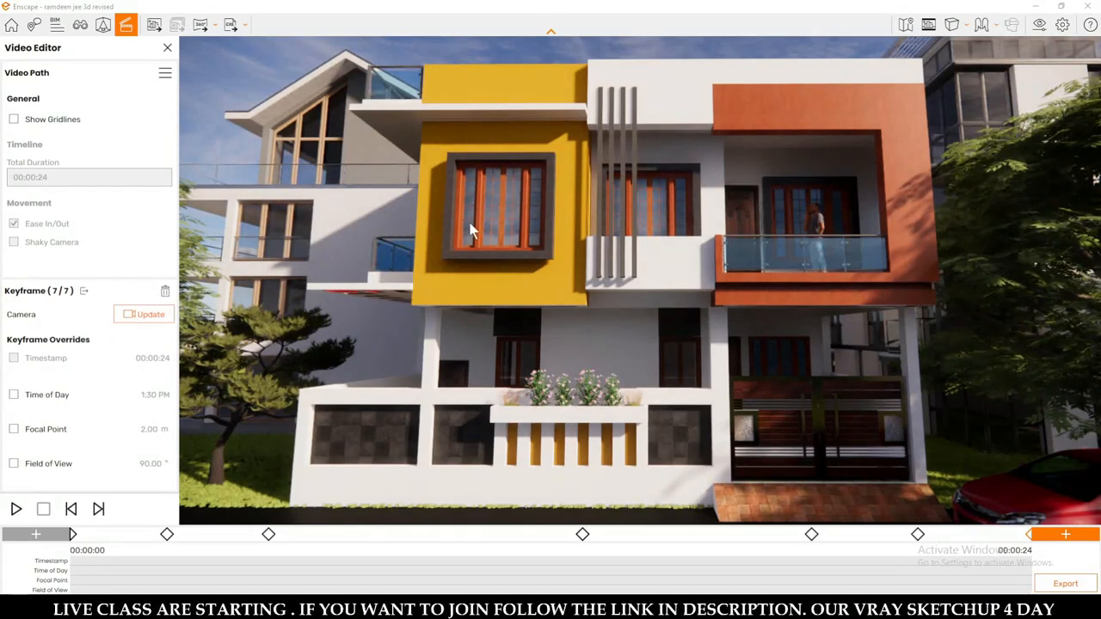
# Override the first keyframe's time of day and set it to 10:30 AM.
pyautogui.click(73, 534)
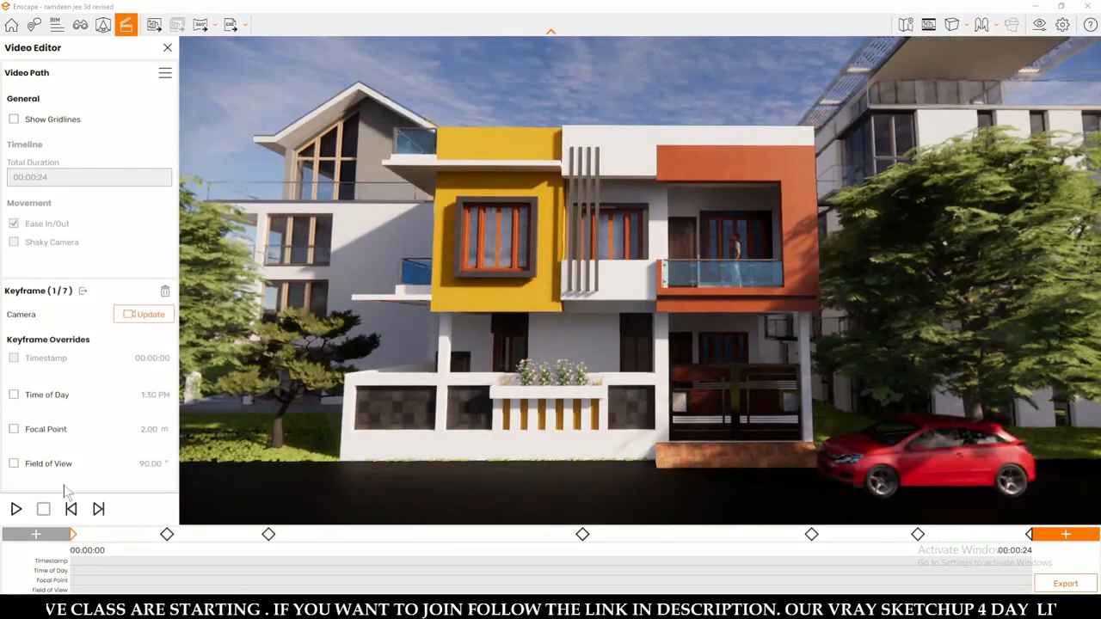
pyautogui.click(14, 395)
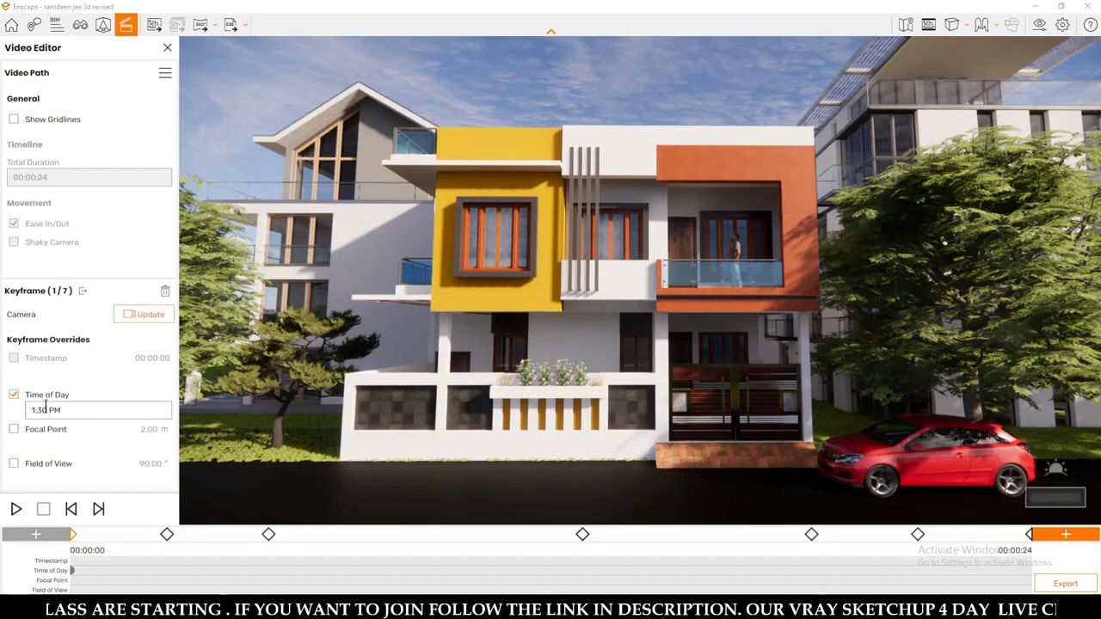
pyautogui.click(47, 410)
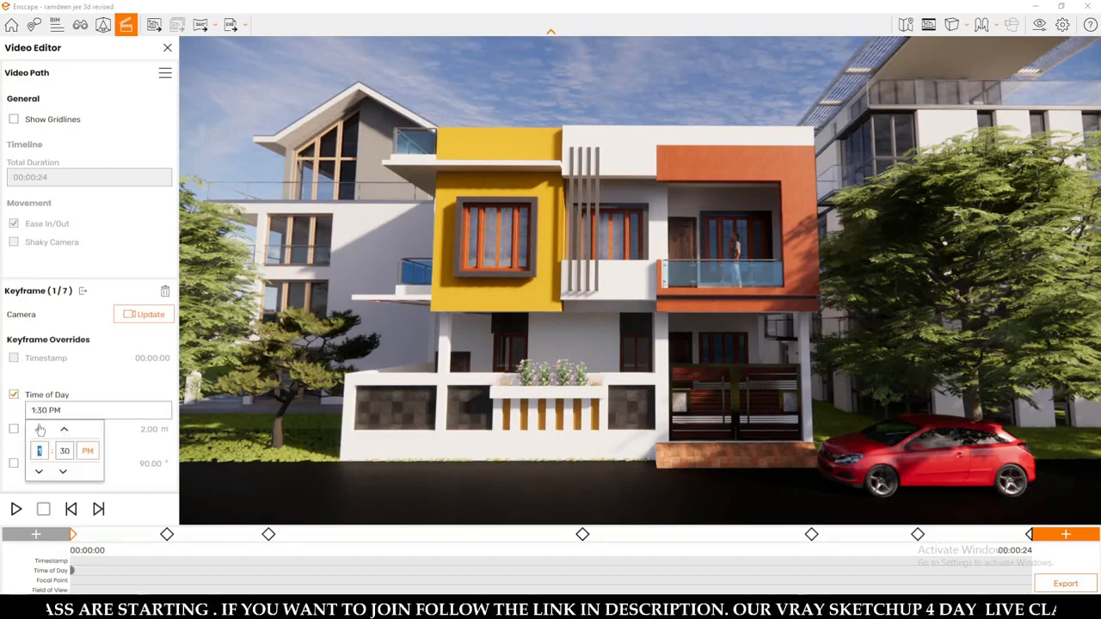
pyautogui.click(40, 430)
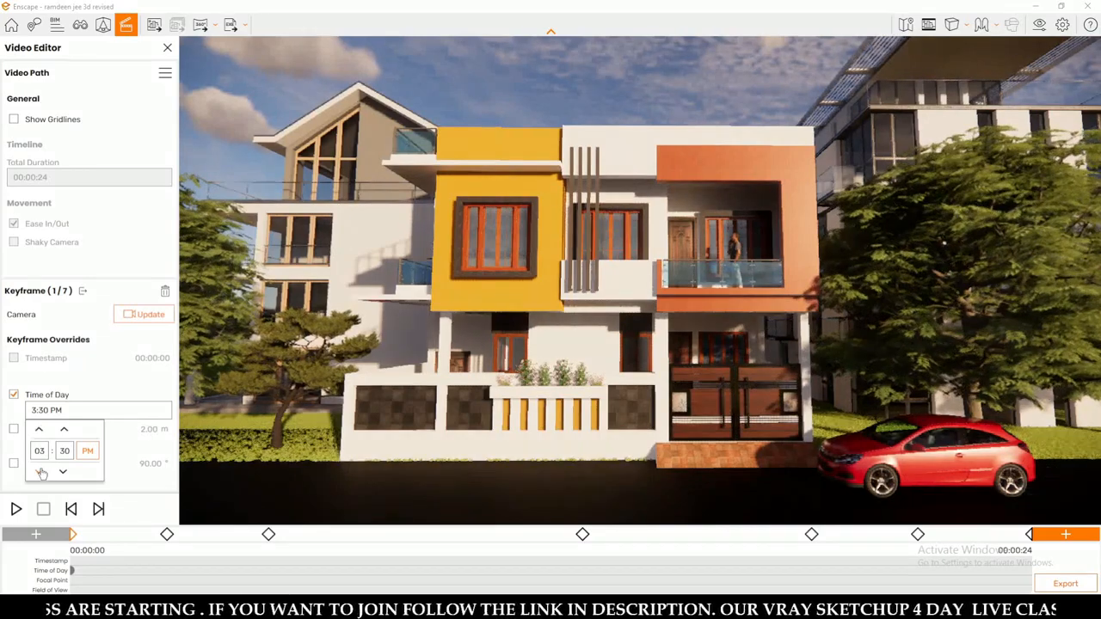
pyautogui.click(41, 473)
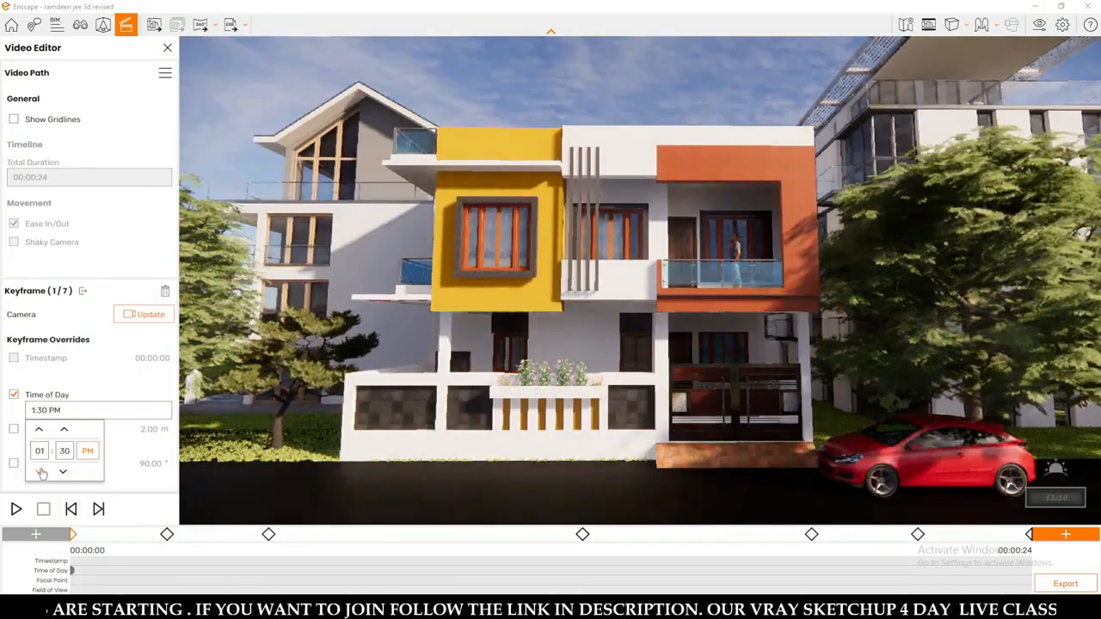
pyautogui.click(41, 472)
pyautogui.click(42, 473)
pyautogui.click(41, 472)
pyautogui.click(41, 472)
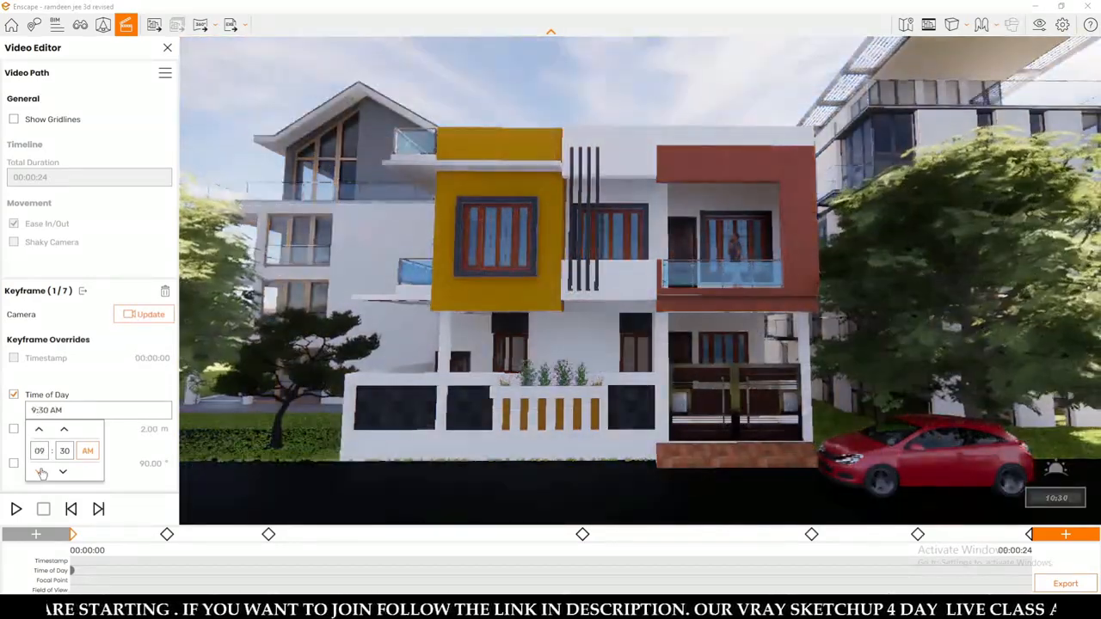
pyautogui.click(41, 472)
pyautogui.click(40, 431)
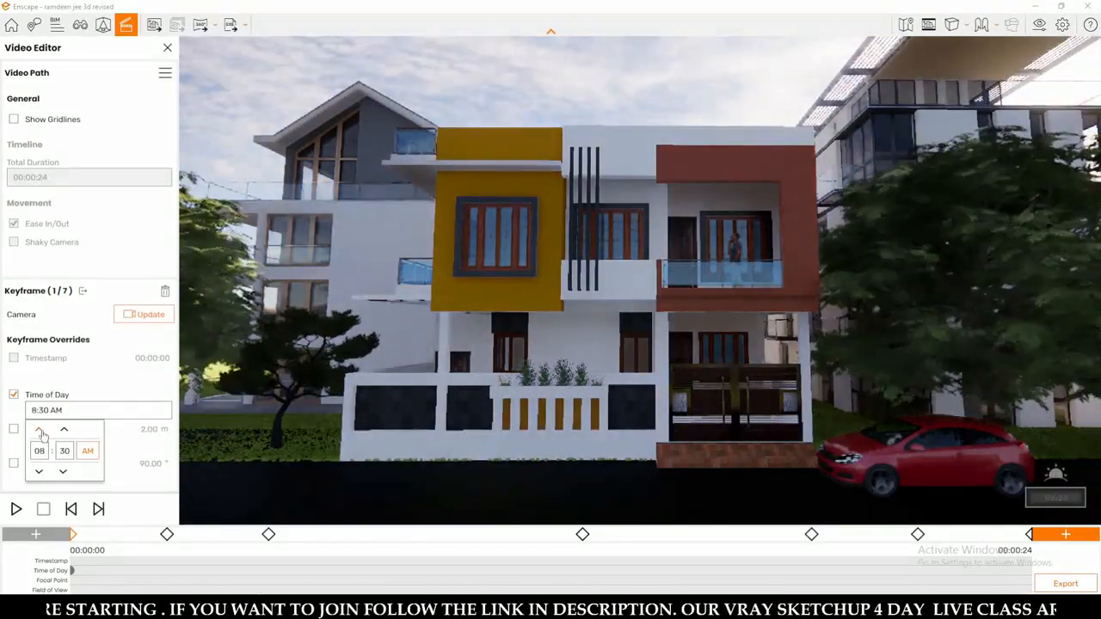
pyautogui.click(39, 431)
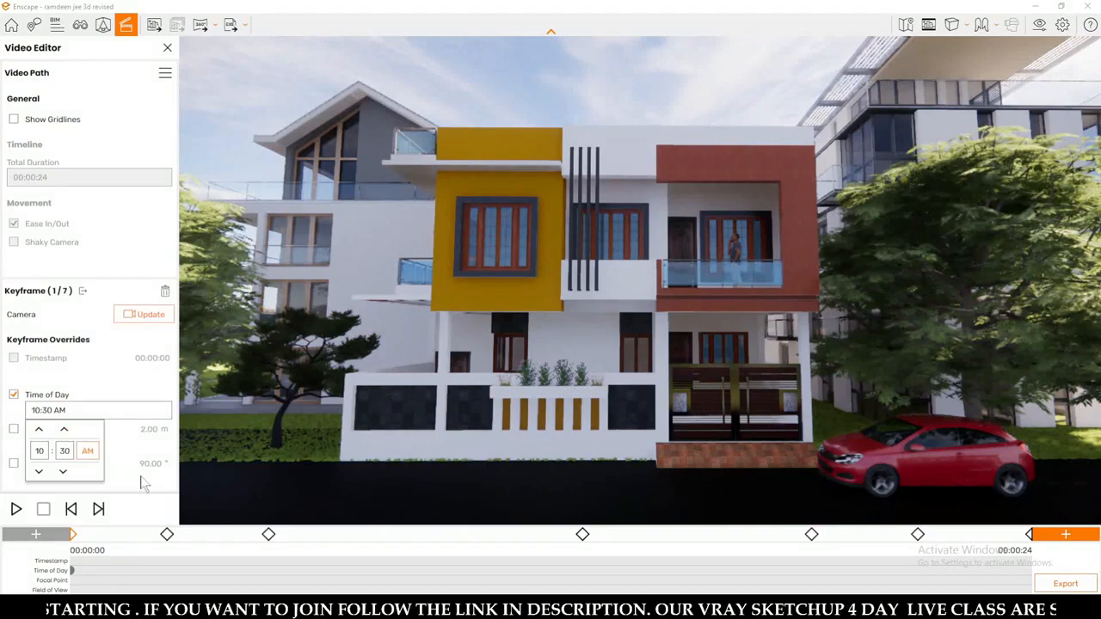
# Override the second keyframe's time of day and set it to 1:30 PM.
pyautogui.click(168, 535)
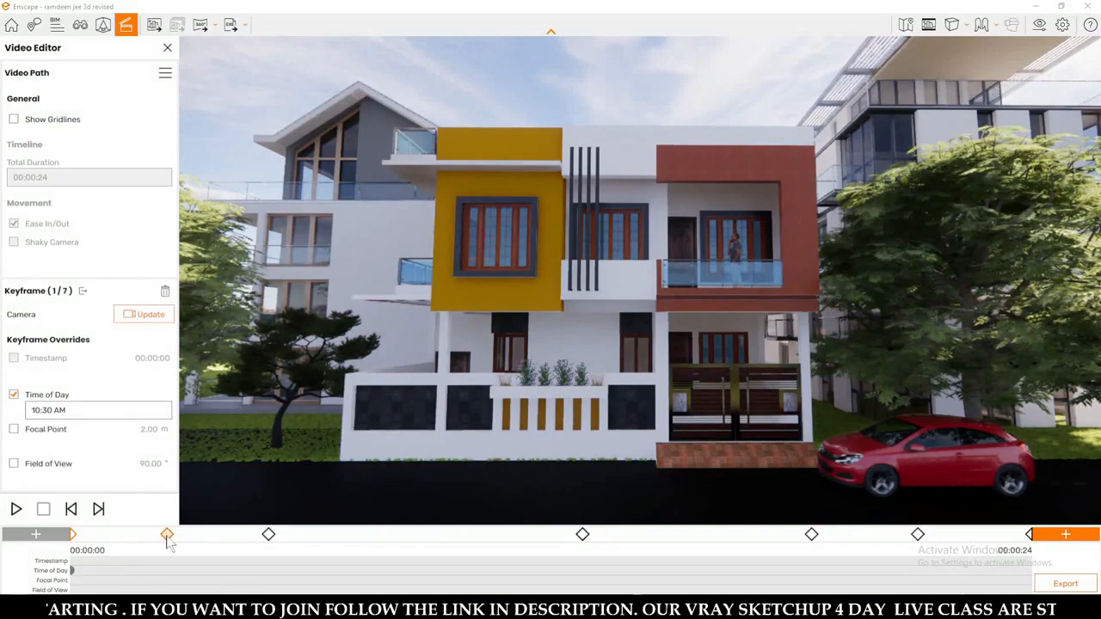
pyautogui.click(167, 535)
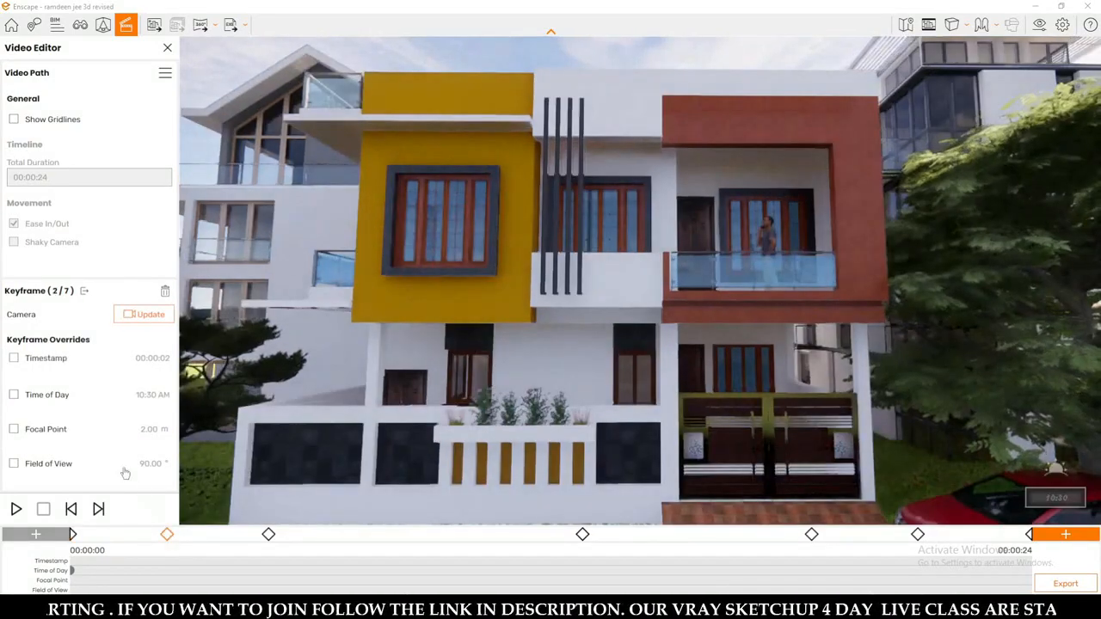
pyautogui.click(14, 394)
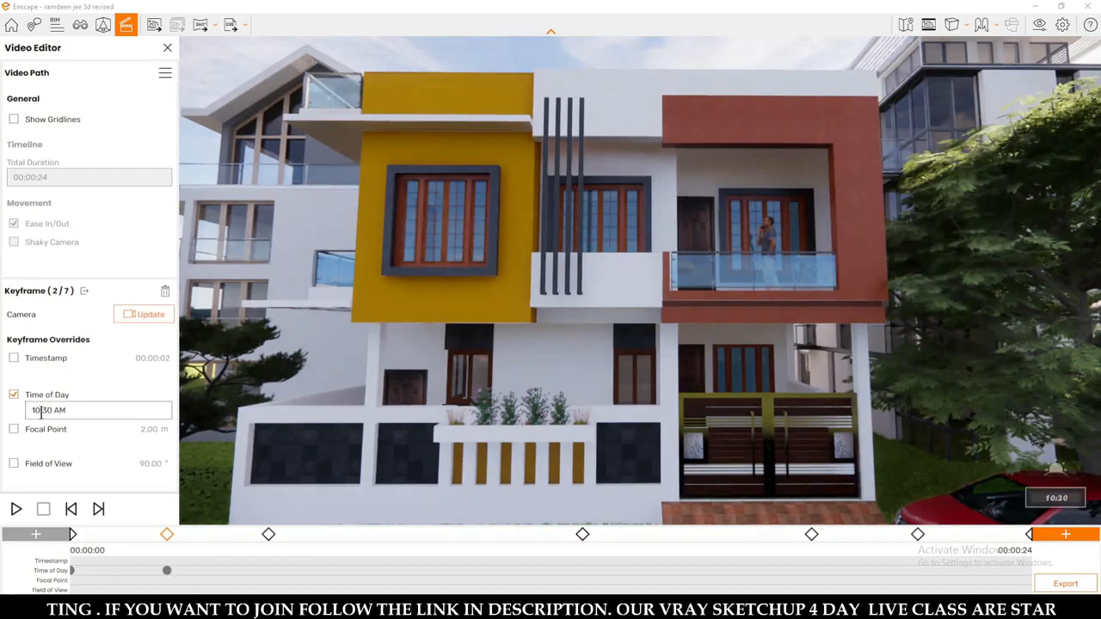
pyautogui.click(39, 411)
pyautogui.click(41, 430)
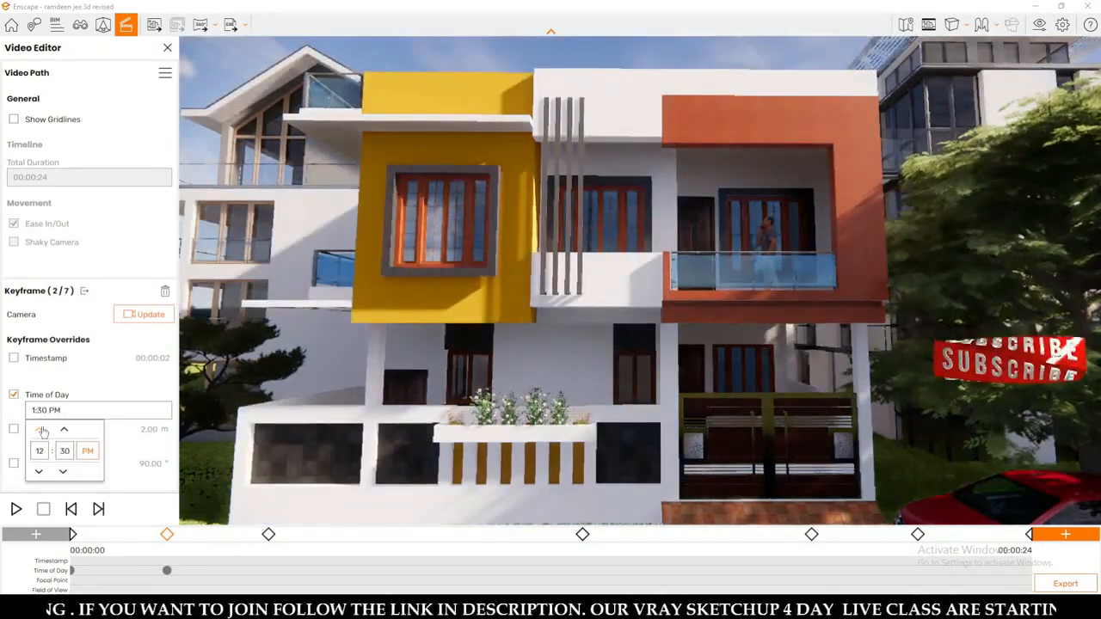
pyautogui.click(41, 430)
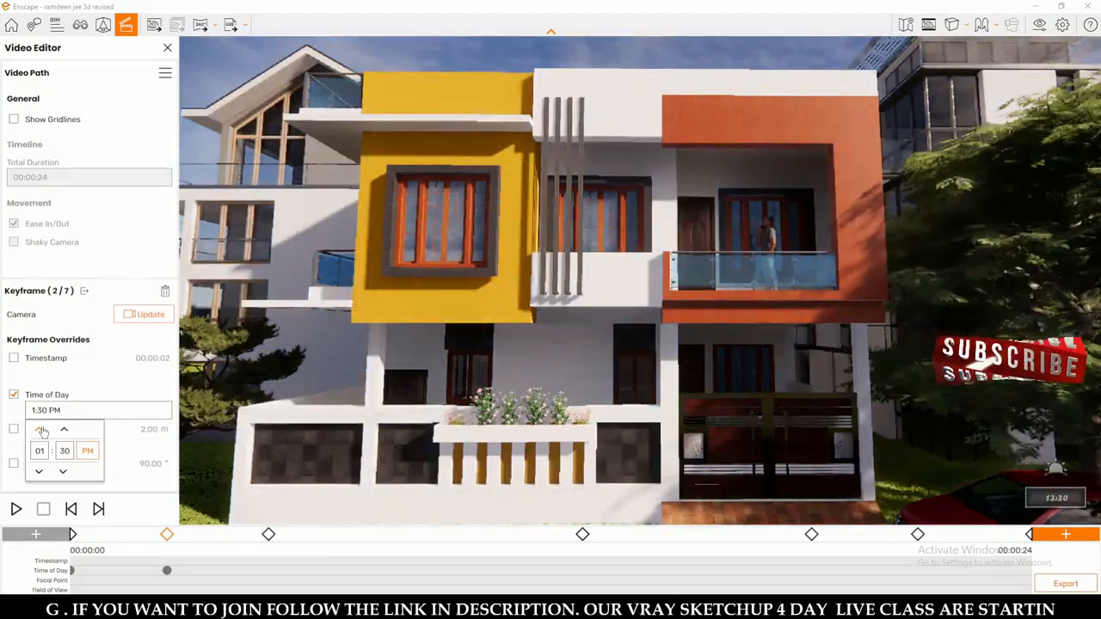
# View the third keyframe without changing it, and override the fourth keyframe's time of day with 3:30 PM.
pyautogui.click(269, 535)
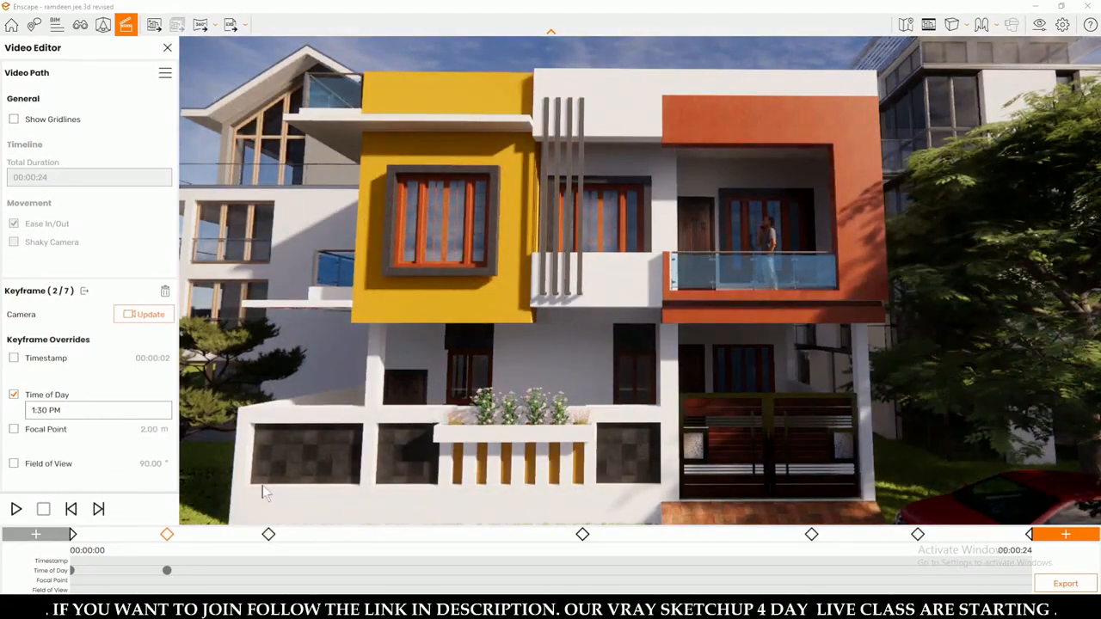
pyautogui.click(268, 535)
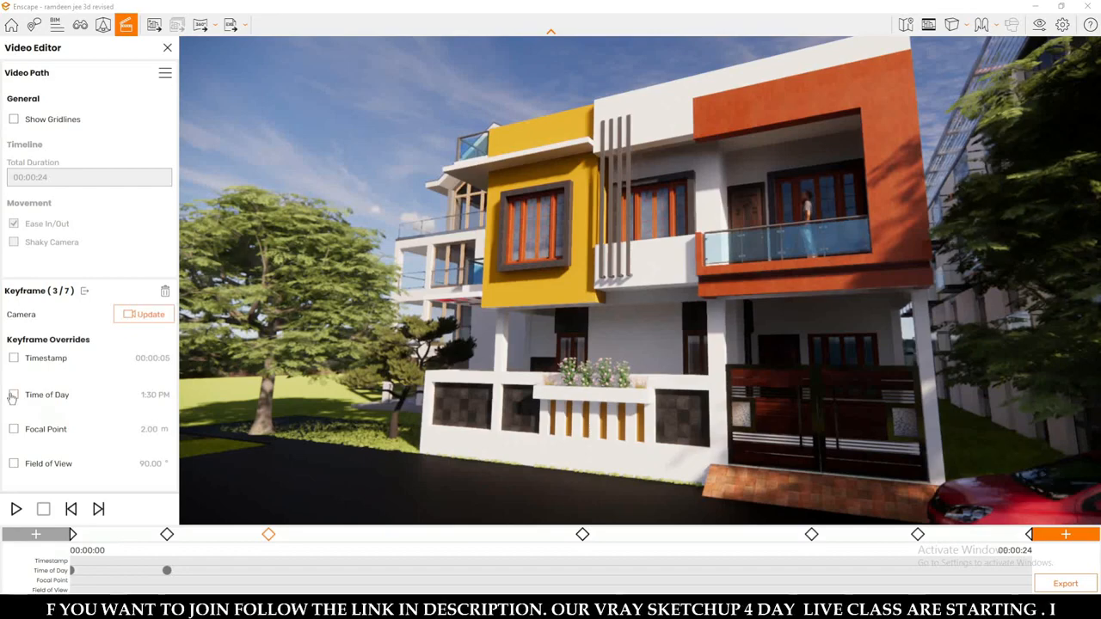
pyautogui.click(582, 535)
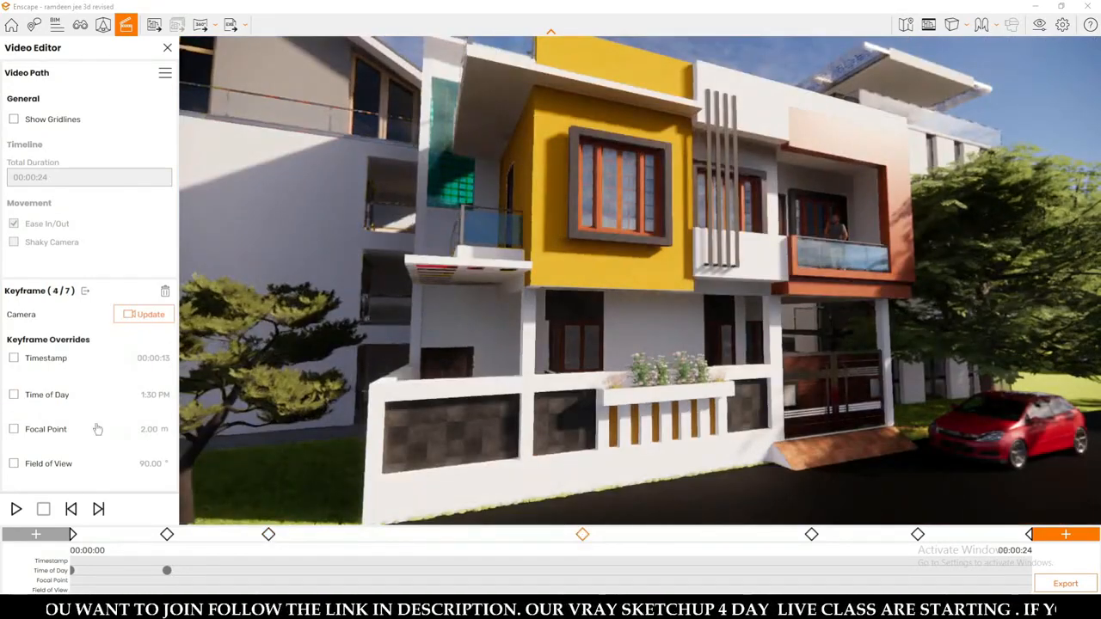
pyautogui.click(14, 396)
pyautogui.click(50, 410)
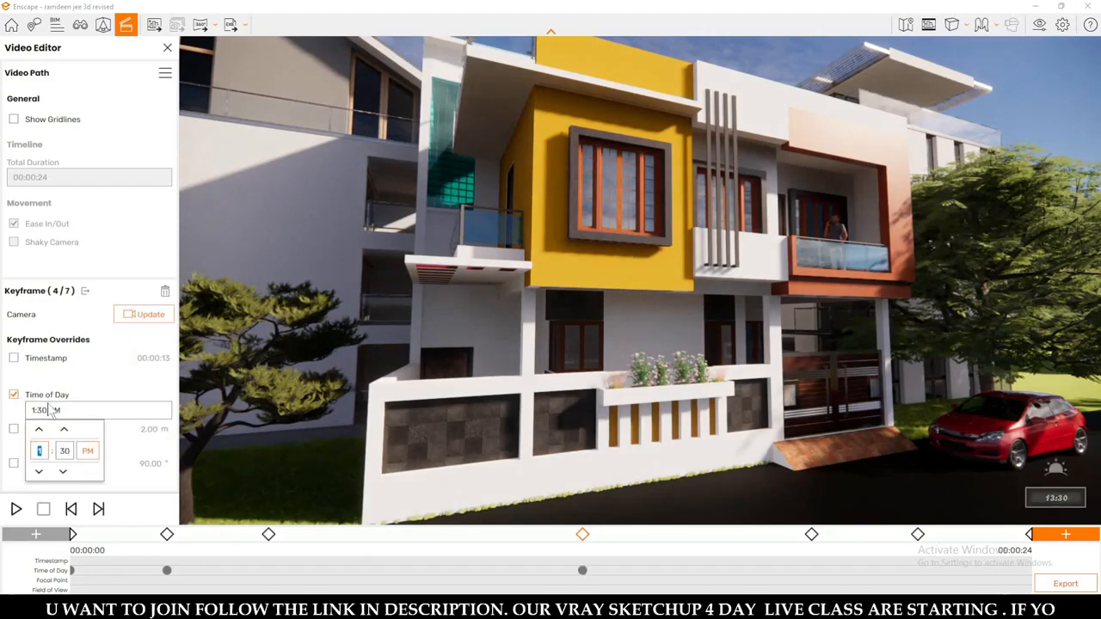
pyautogui.click(40, 428)
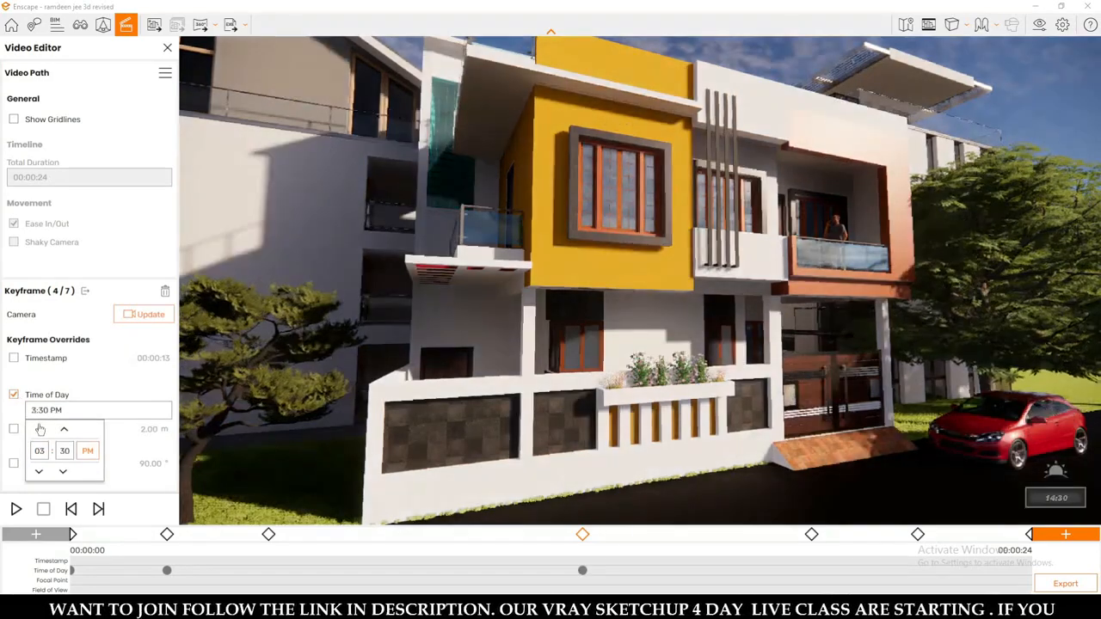
pyautogui.click(39, 429)
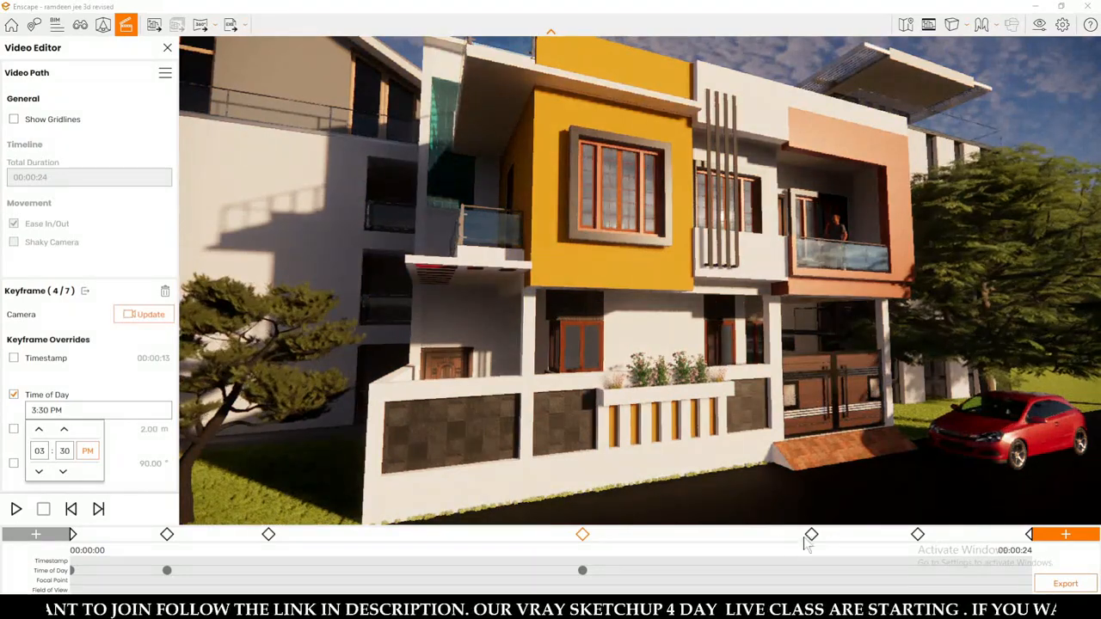
# Override the time of day of the fifth keyframe, the upper-floor close-up, and set it to 4:30 PM.
pyautogui.click(811, 535)
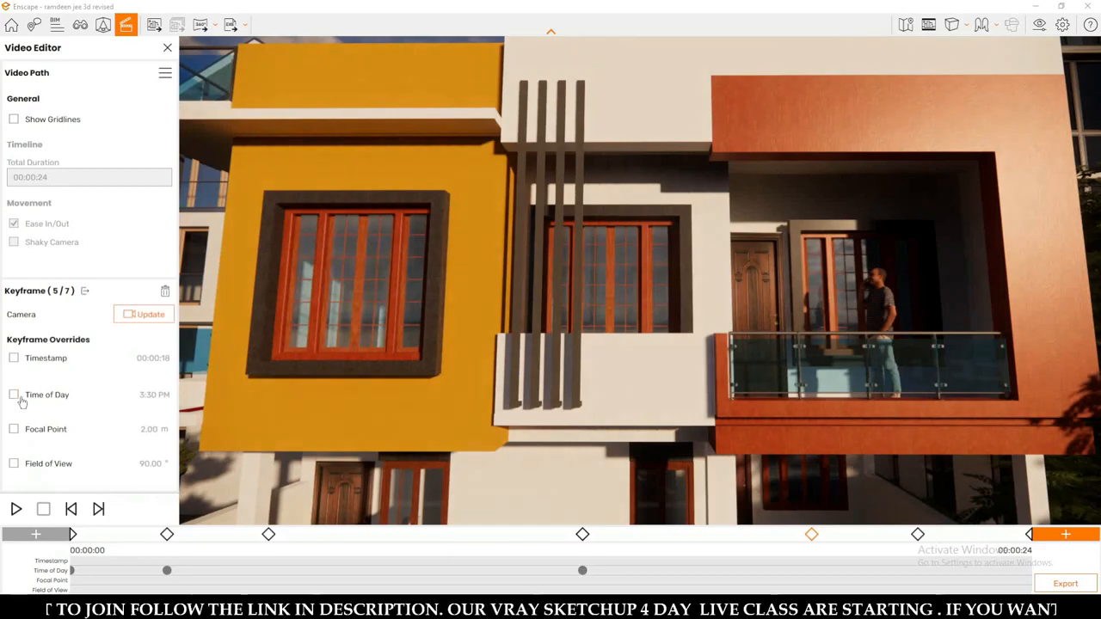
pyautogui.click(70, 411)
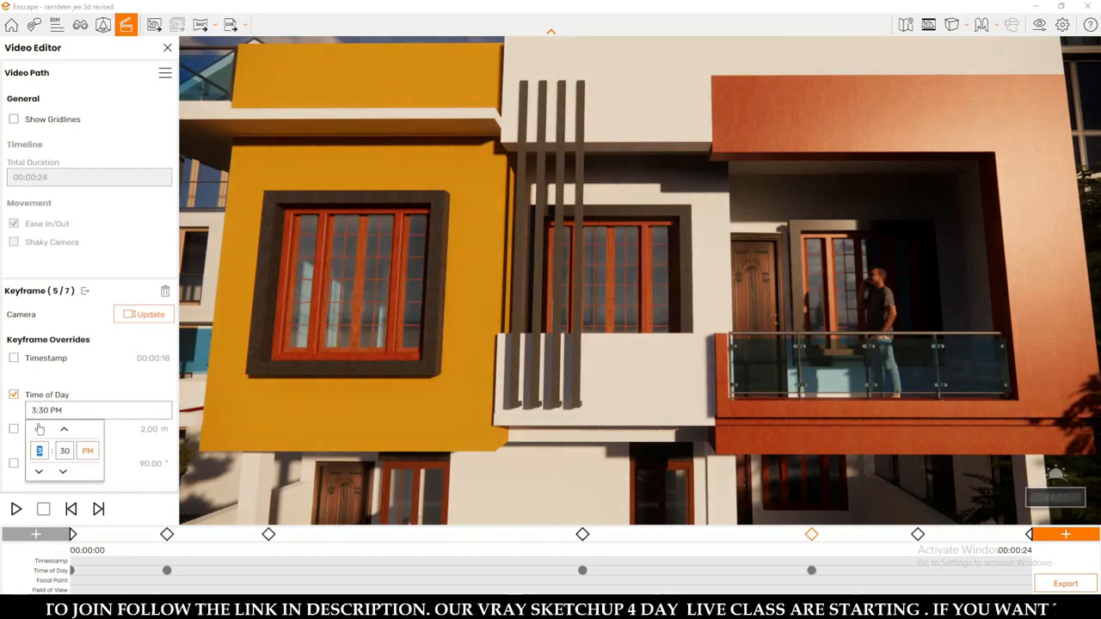
pyautogui.click(38, 471)
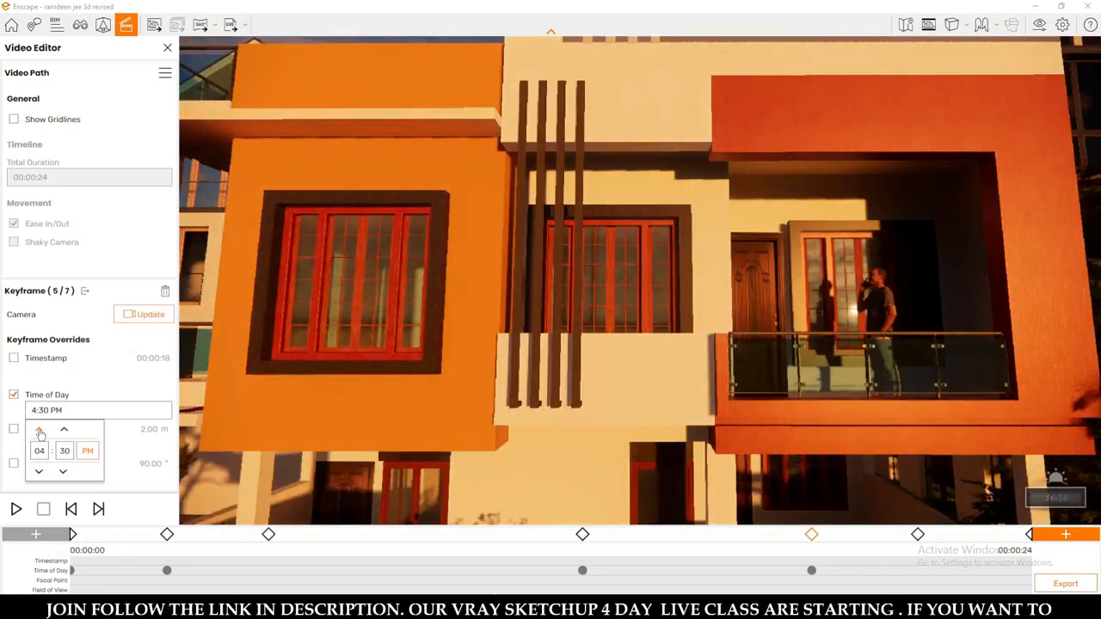
# Override the time of day of the sixth keyframe, the ground-floor and gate close-up, and set it to 4:30 PM.
pyautogui.click(918, 535)
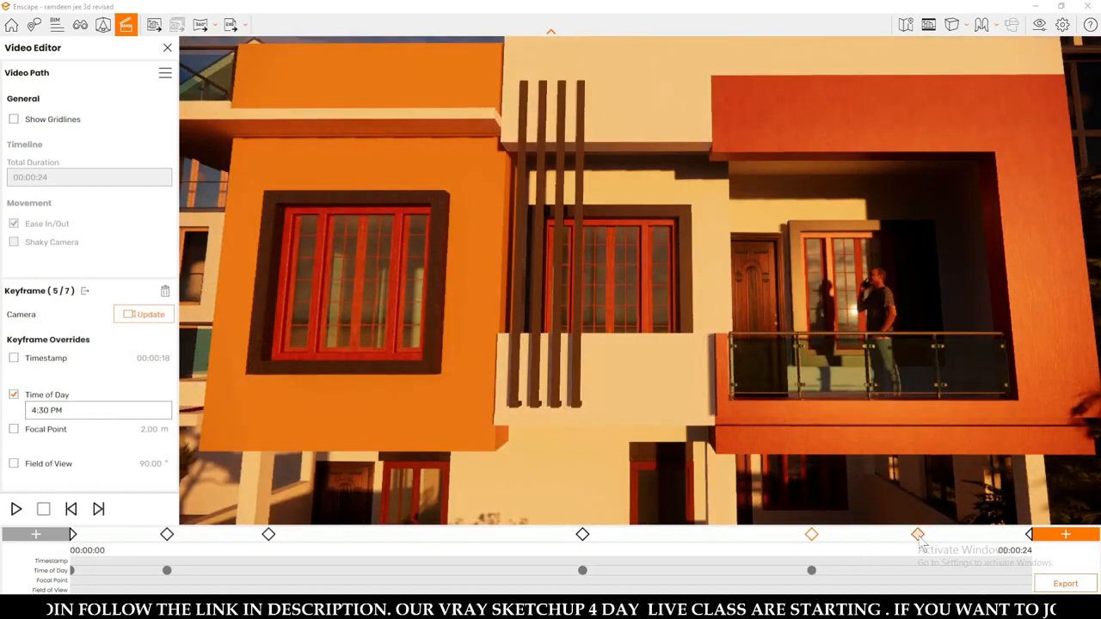
pyautogui.click(918, 535)
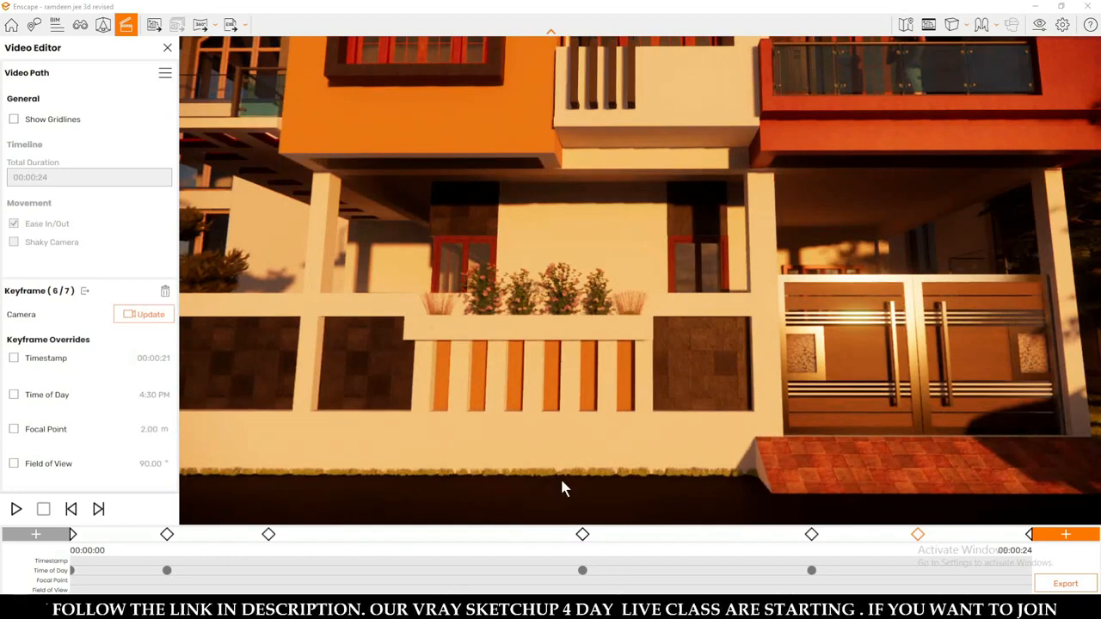
pyautogui.click(14, 395)
pyautogui.click(39, 410)
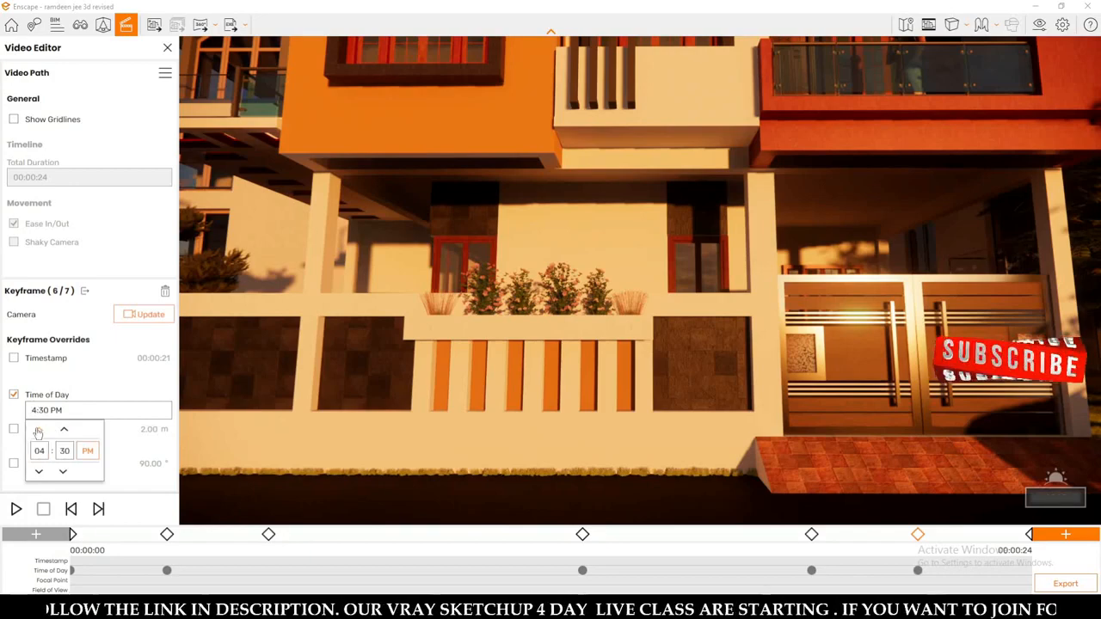
pyautogui.click(39, 430)
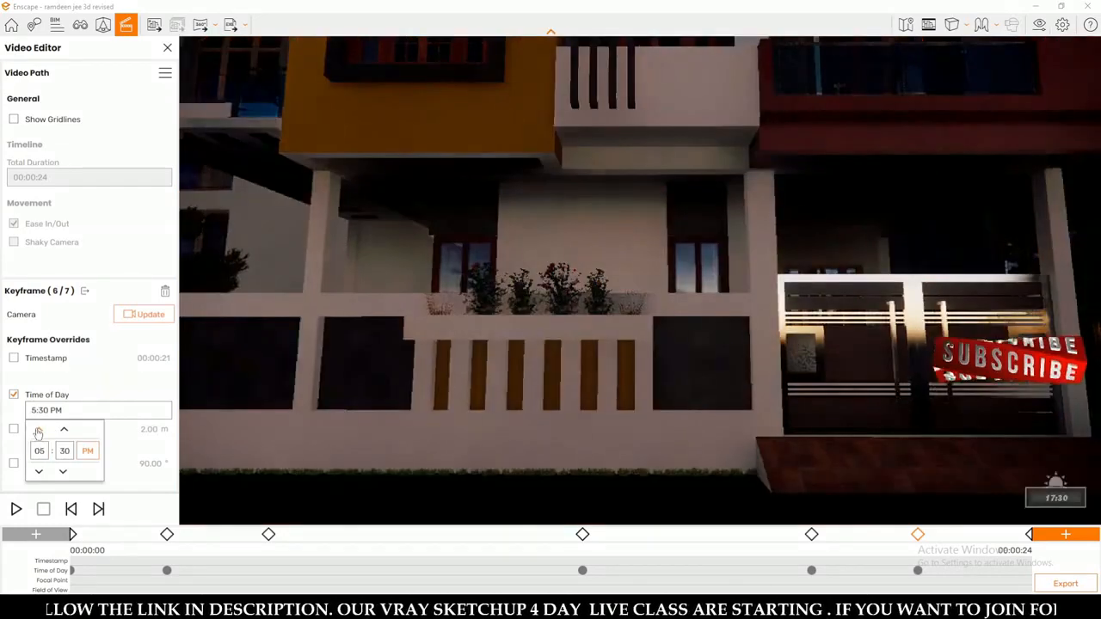
pyautogui.click(38, 472)
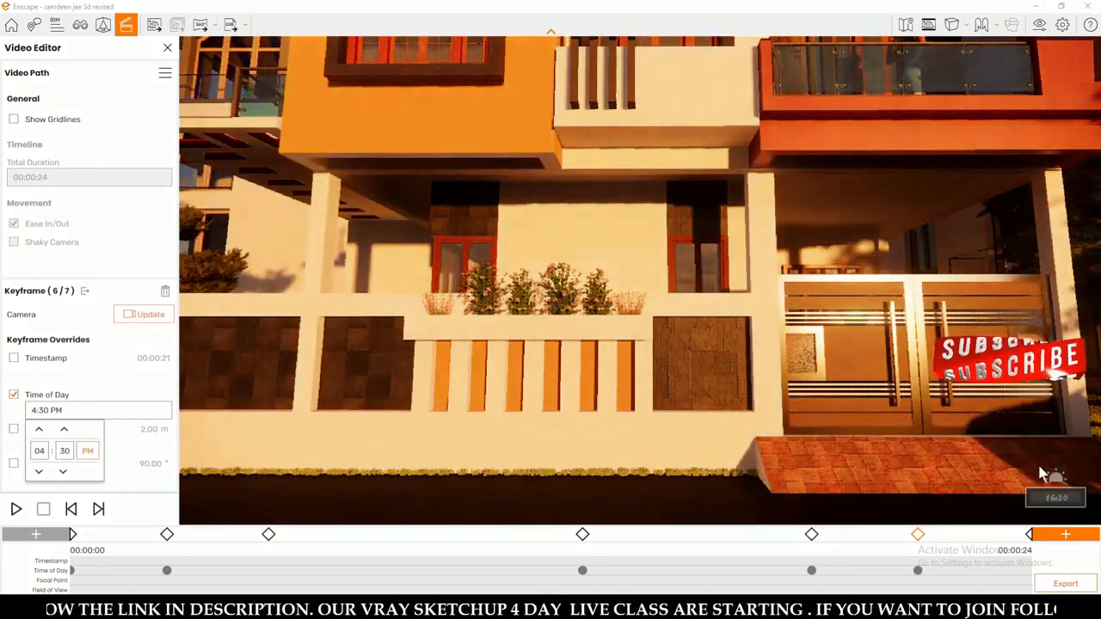
# Review the keyframes from first to last, checking each one's camera view and time of day.
pyautogui.click(1030, 540)
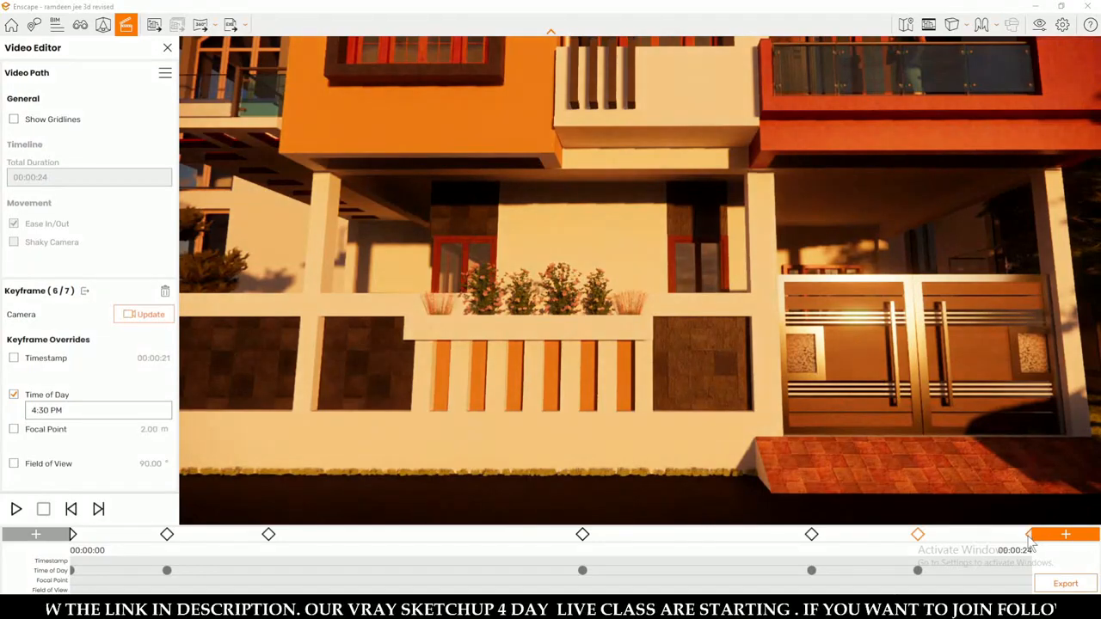
pyautogui.click(1031, 539)
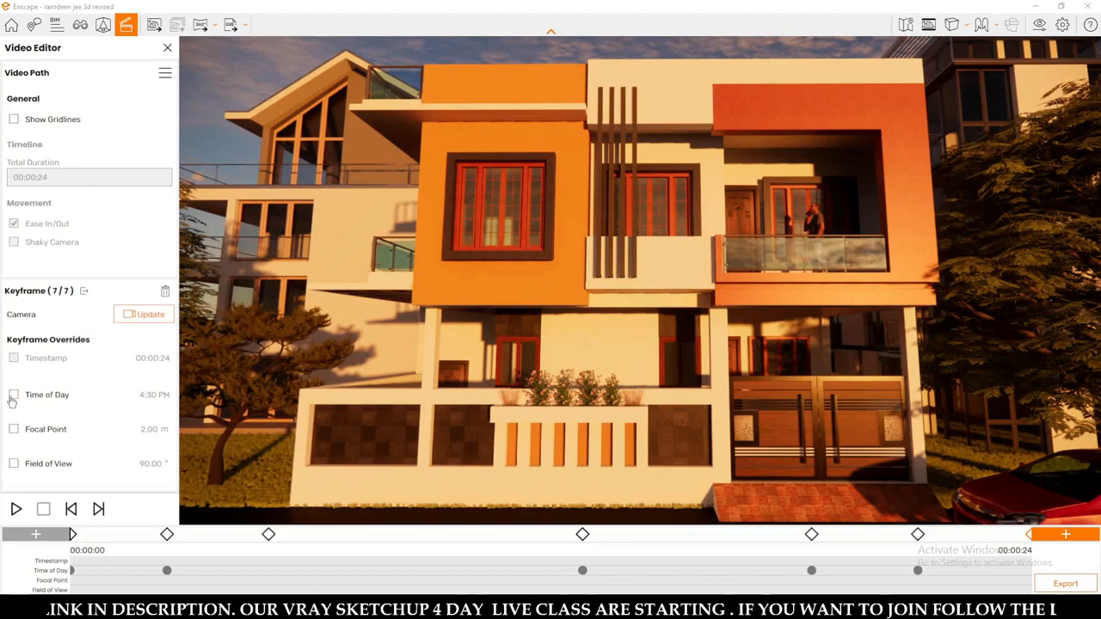
pyautogui.click(73, 534)
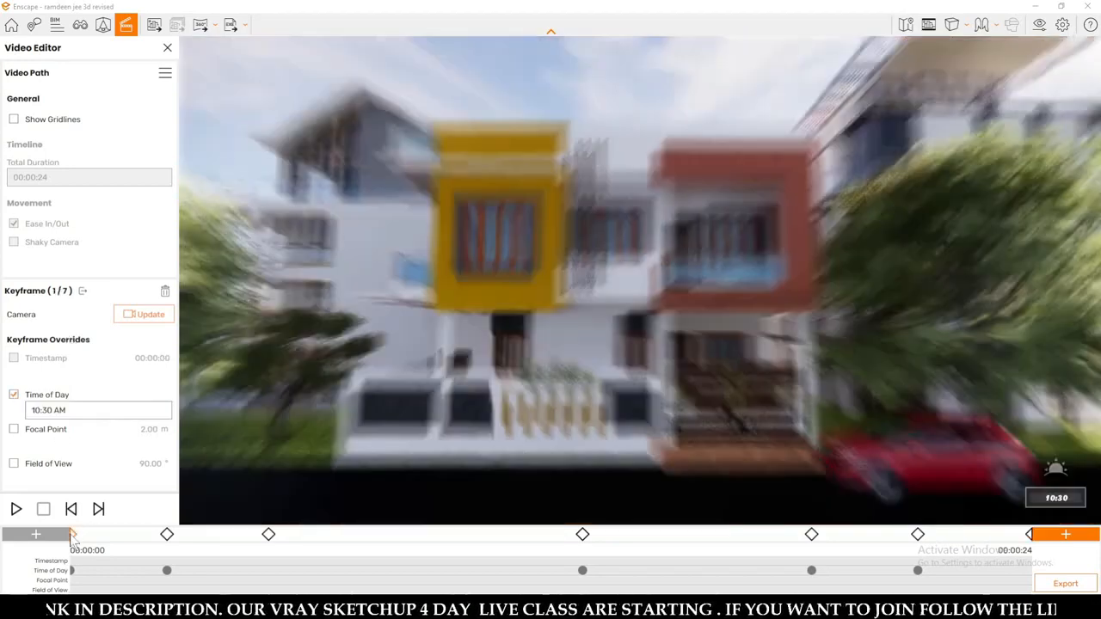
pyautogui.click(167, 534)
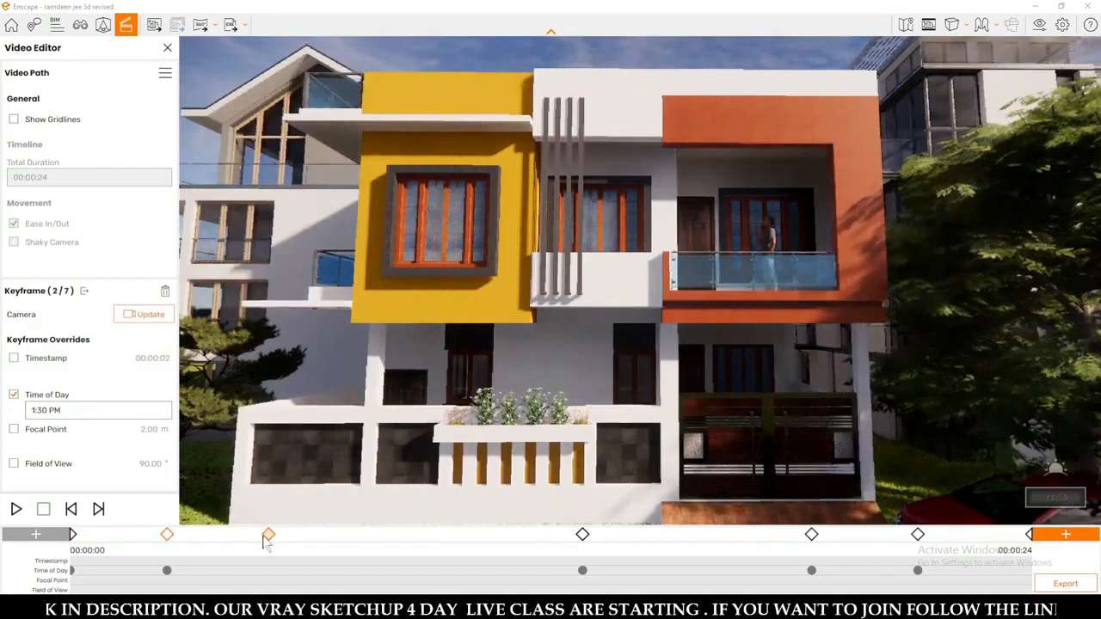
pyautogui.click(269, 534)
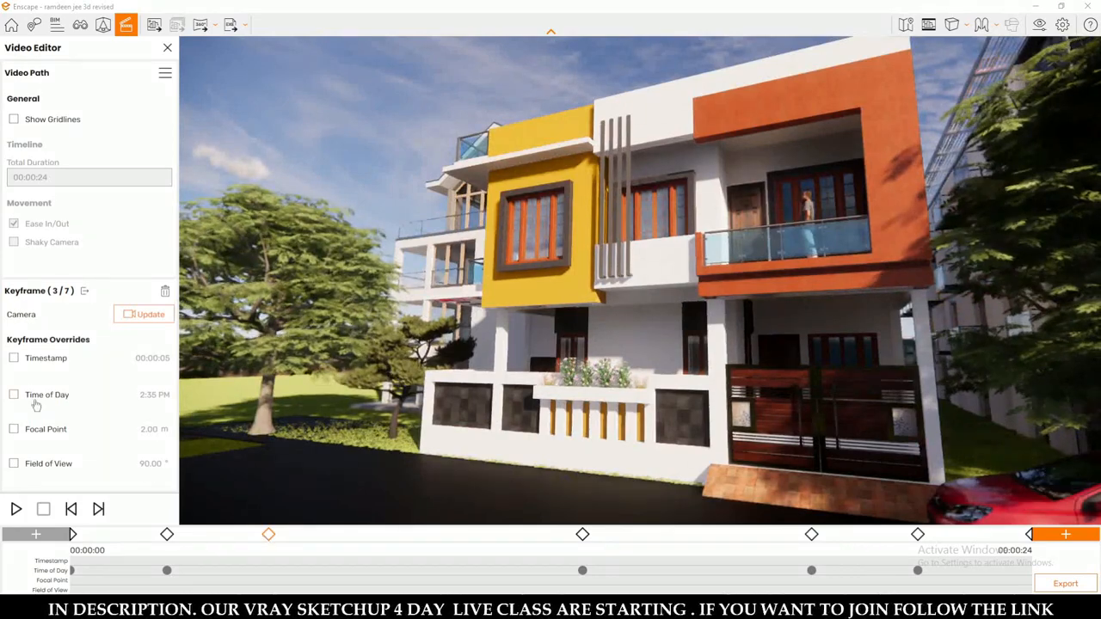
pyautogui.click(582, 534)
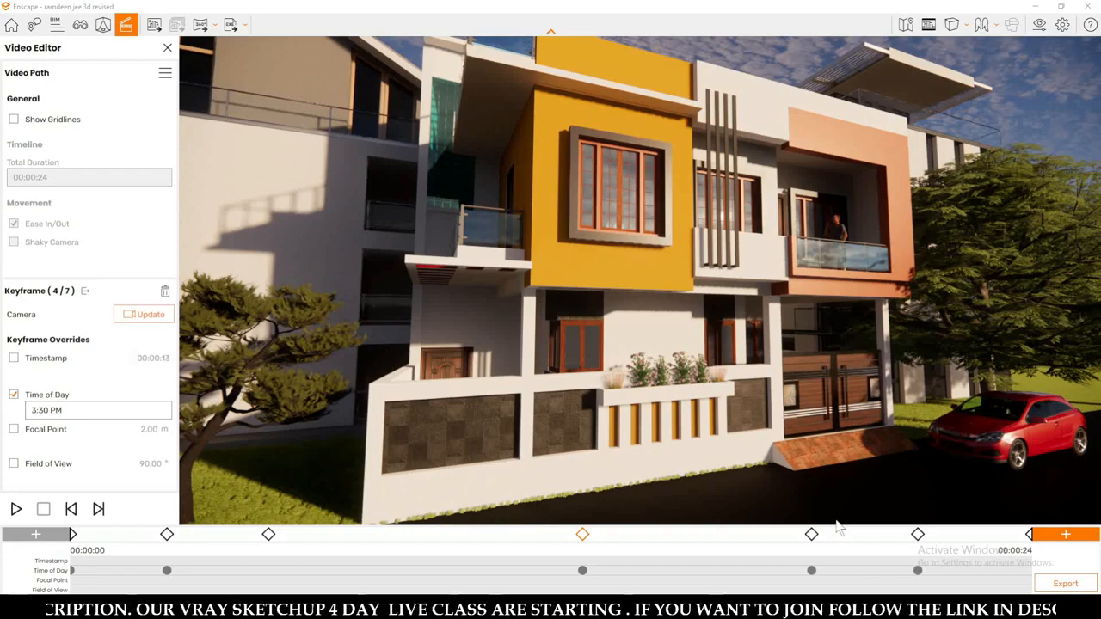
pyautogui.click(918, 535)
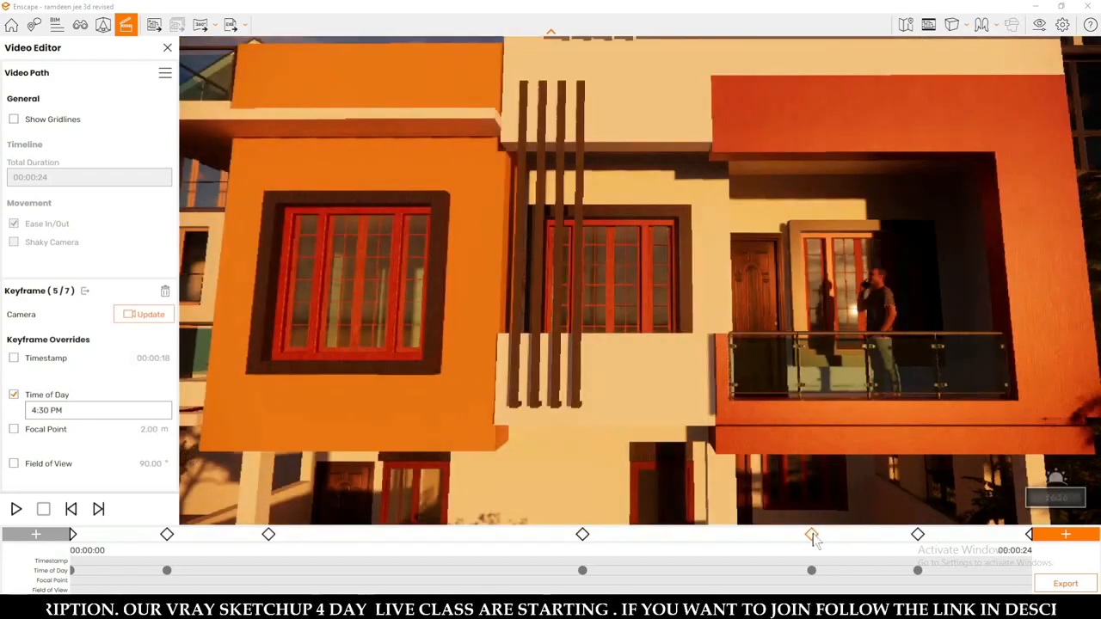
pyautogui.click(918, 535)
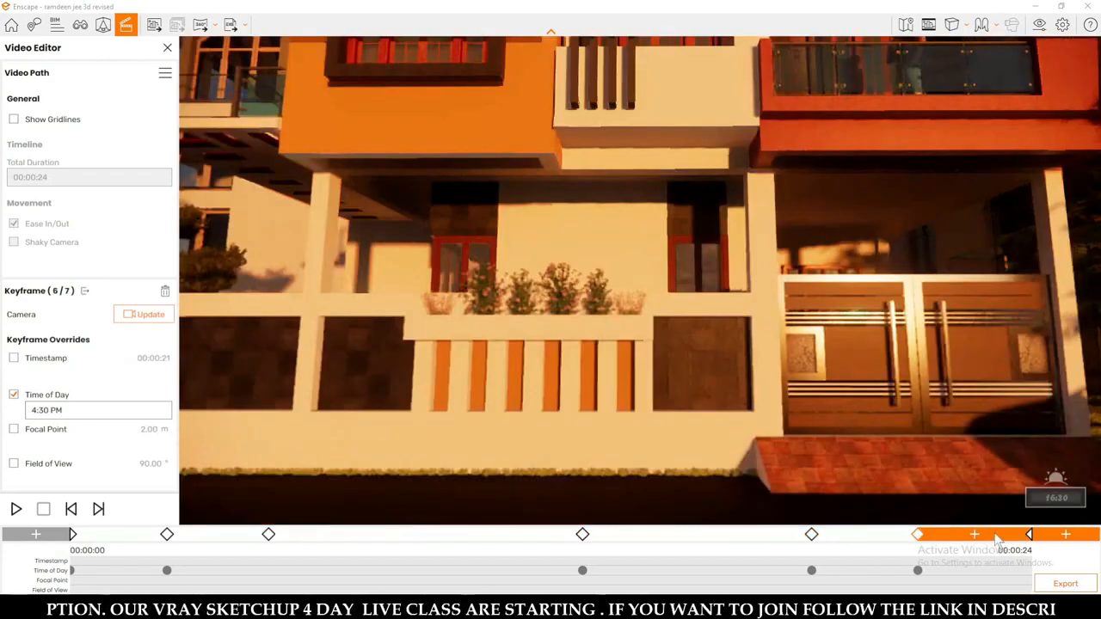
pyautogui.click(1031, 535)
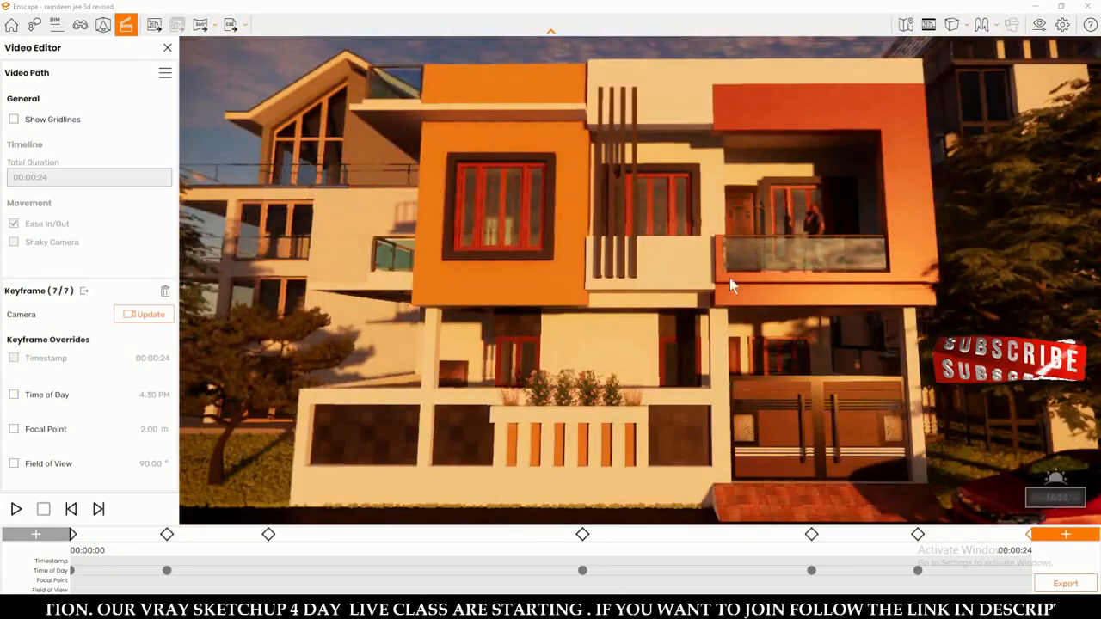
# Preview the complete camera path from the first keyframe and return to its start.
pyautogui.click(73, 535)
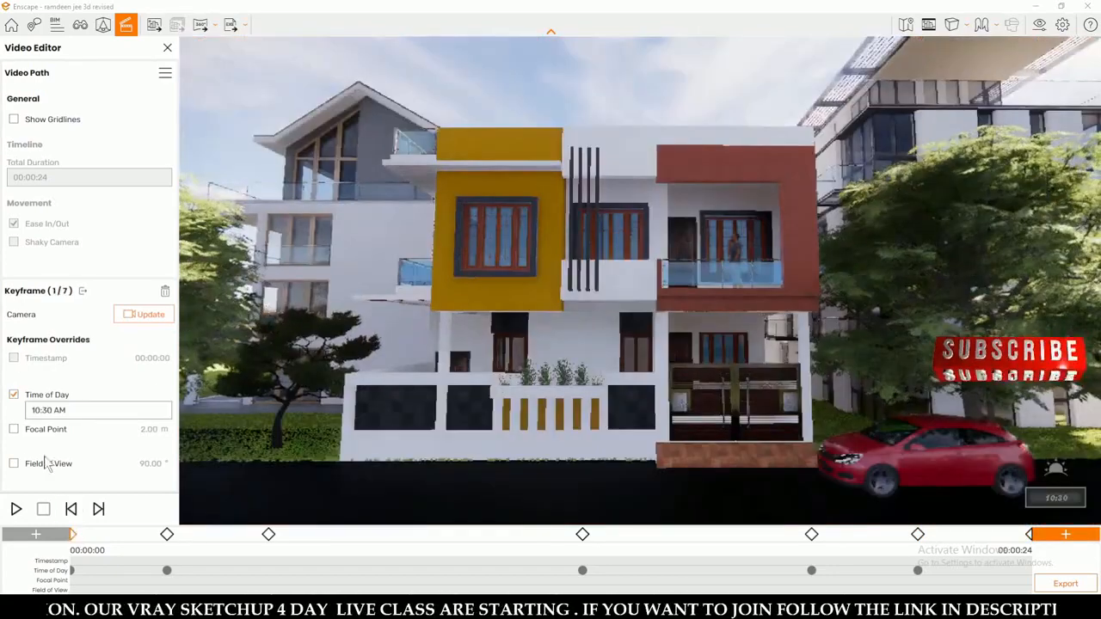
pyautogui.click(16, 509)
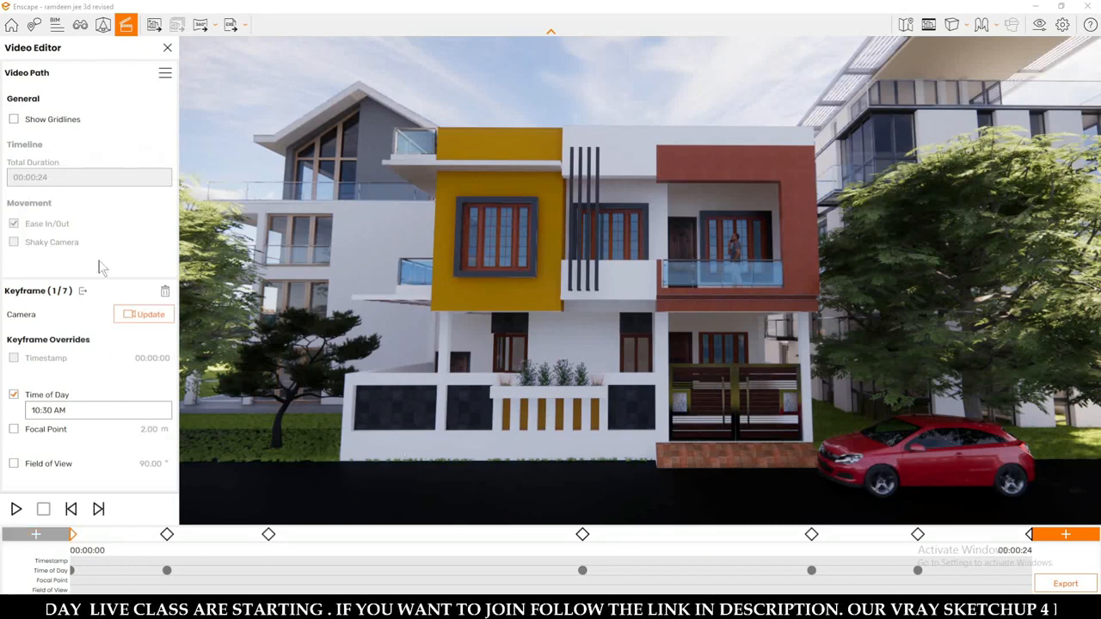
pyautogui.click(93, 514)
pyautogui.click(71, 514)
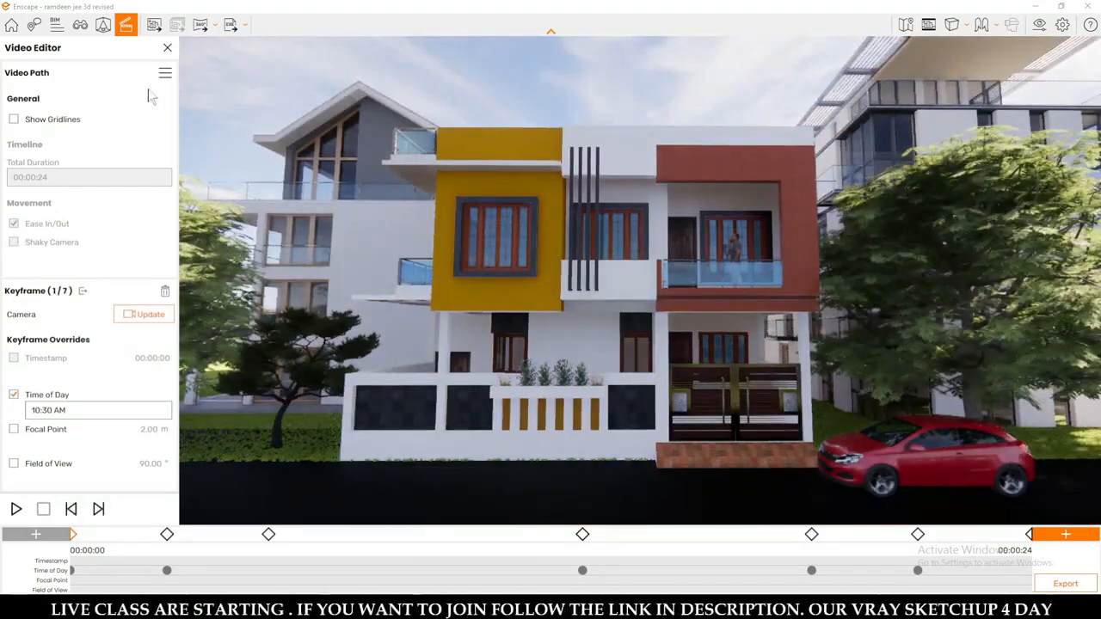
# Reopen the video editor with no keyframe selected, set the path's total duration to 00:00:40 and preview it.
pyautogui.click(167, 50)
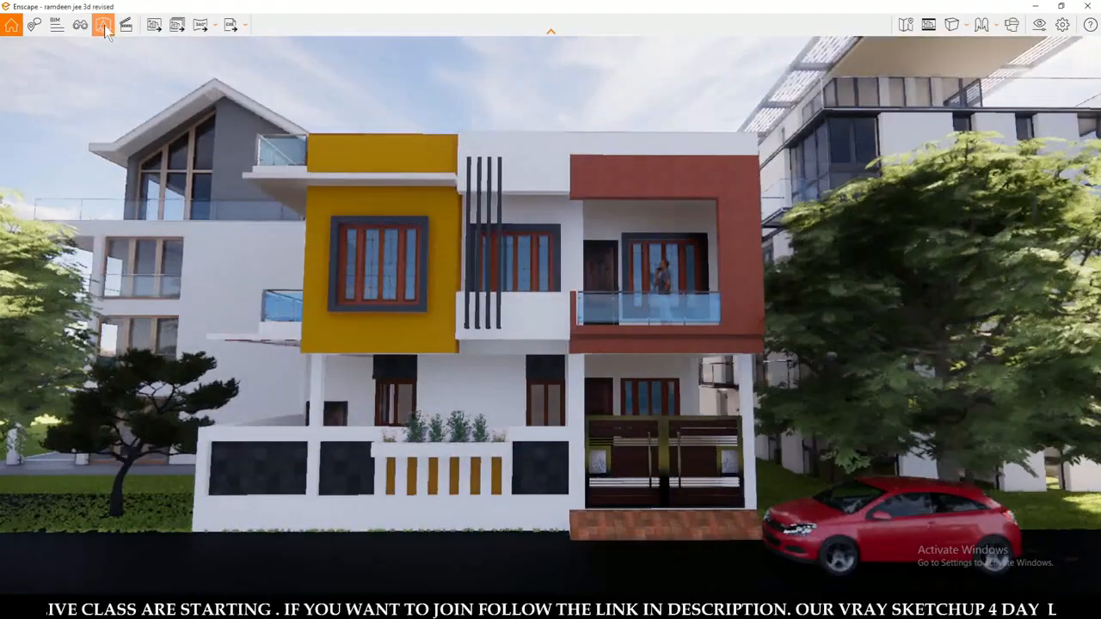
pyautogui.click(122, 26)
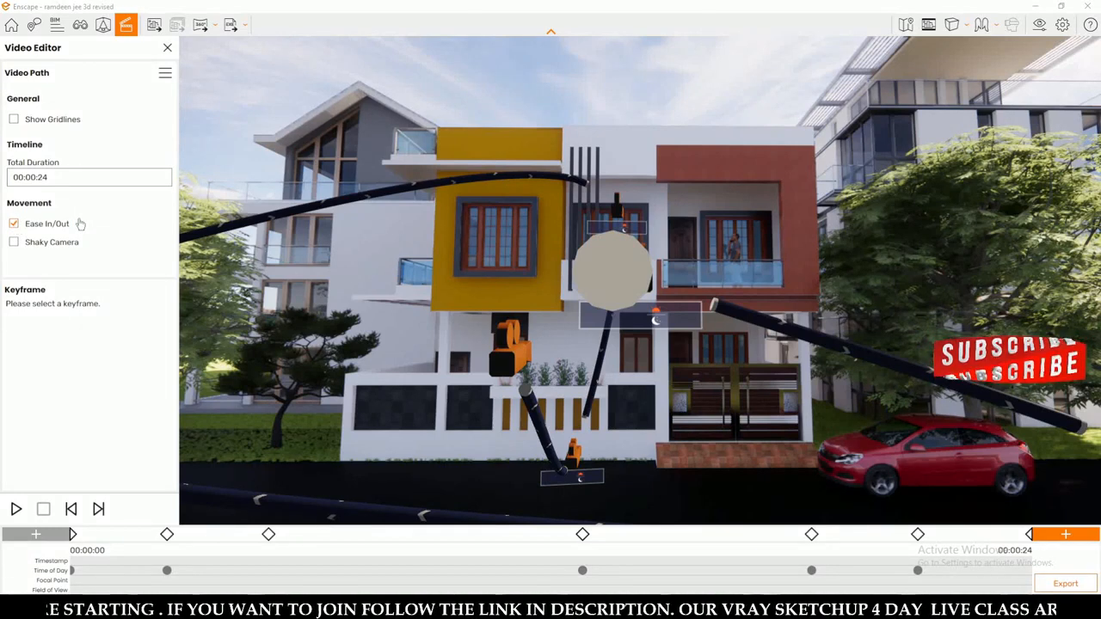
pyautogui.click(50, 176)
pyautogui.click(71, 198)
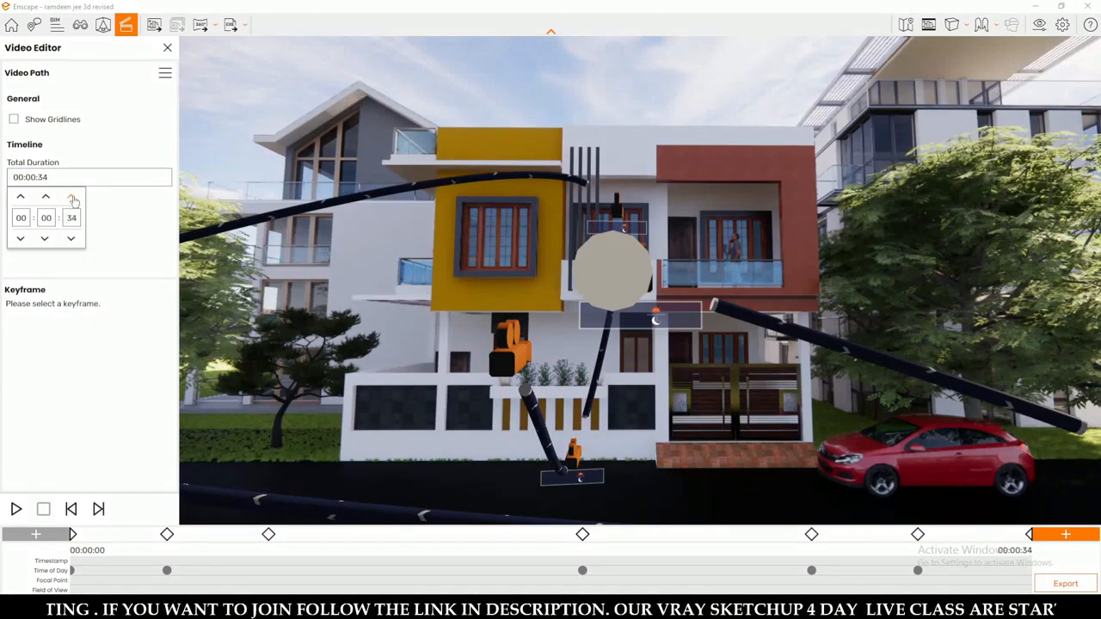
pyautogui.click(74, 200)
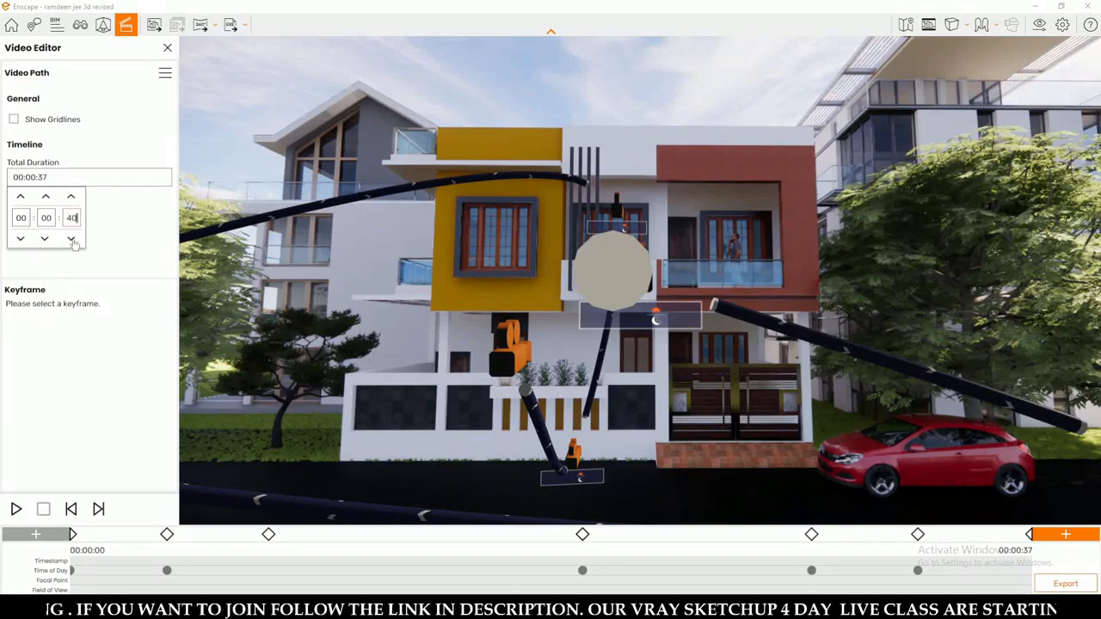
pyautogui.click(100, 291)
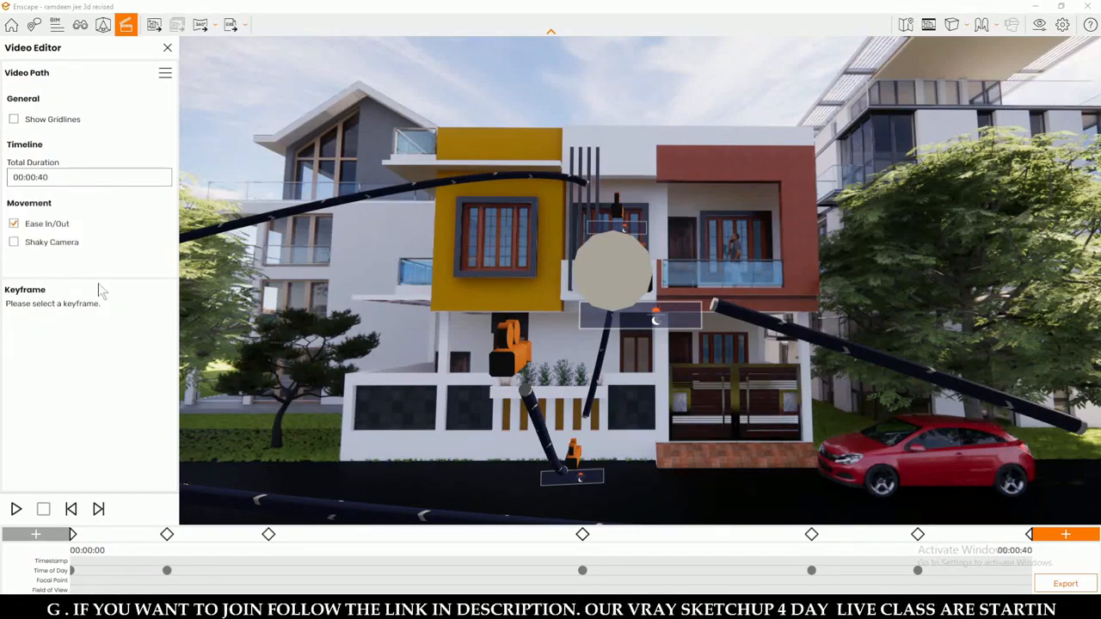
pyautogui.click(16, 509)
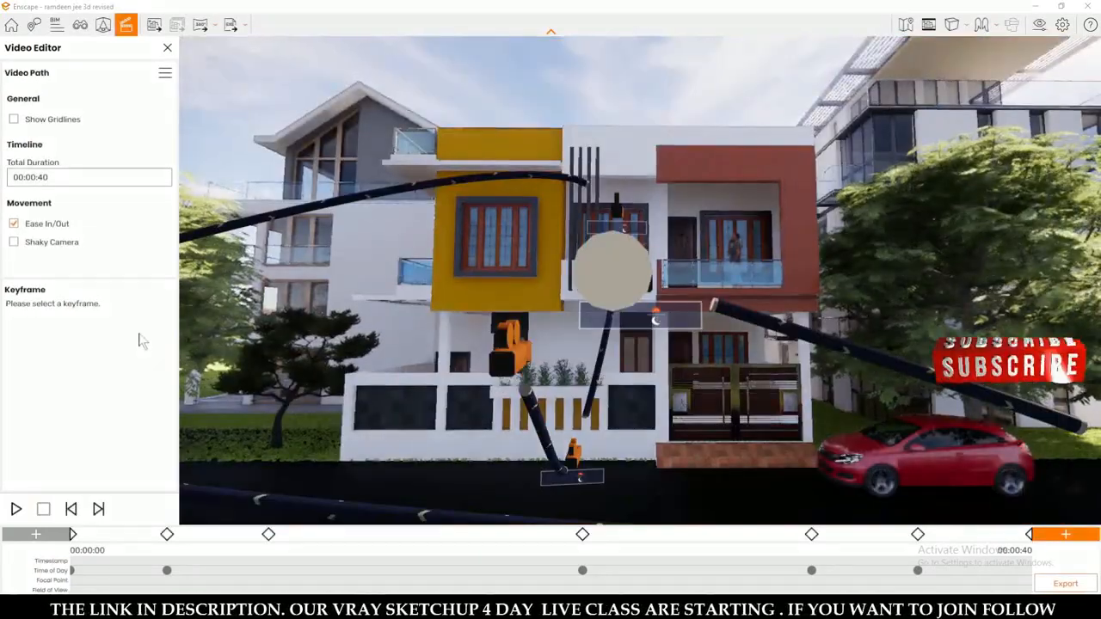
# Configure the video export with HD resolution (1280 × 720), BluRay compression quality and 30 frames per second.
pyautogui.click(1058, 585)
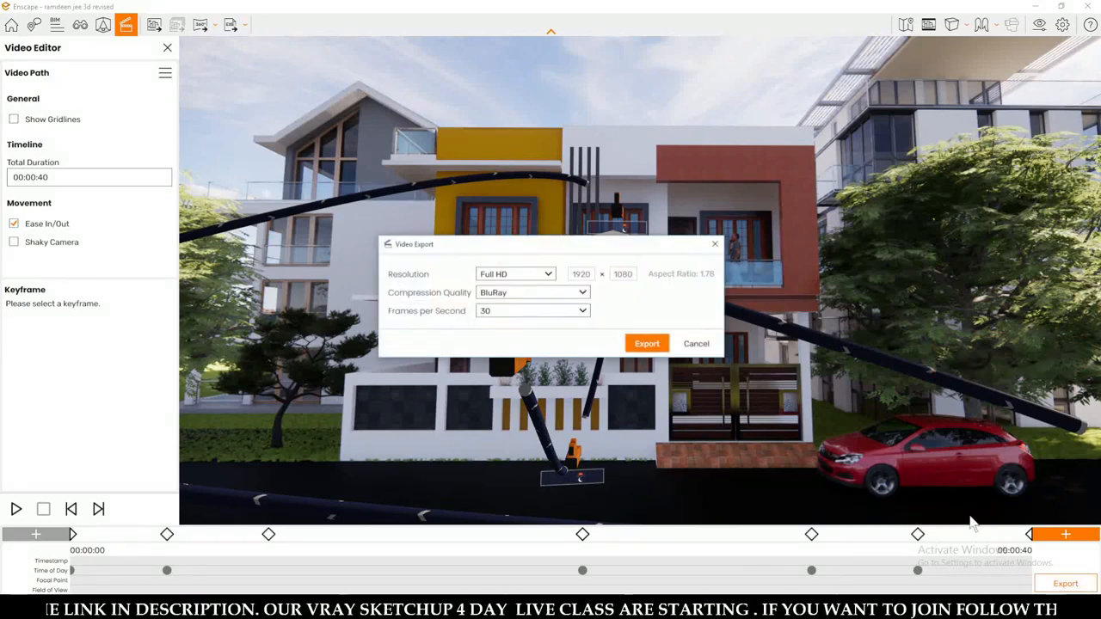
pyautogui.click(512, 275)
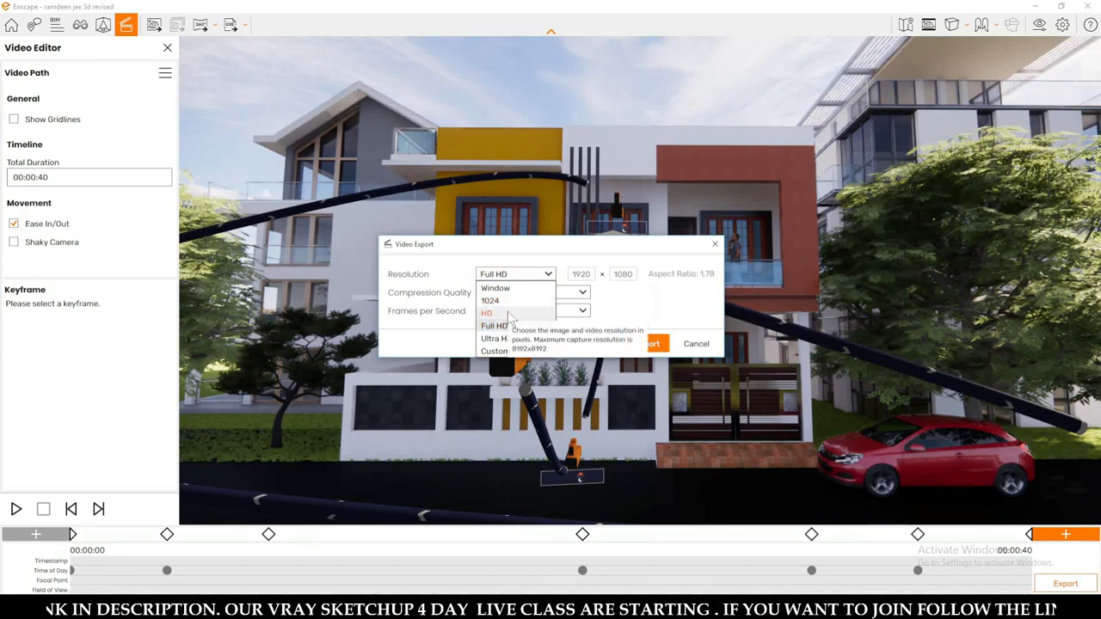
pyautogui.click(507, 314)
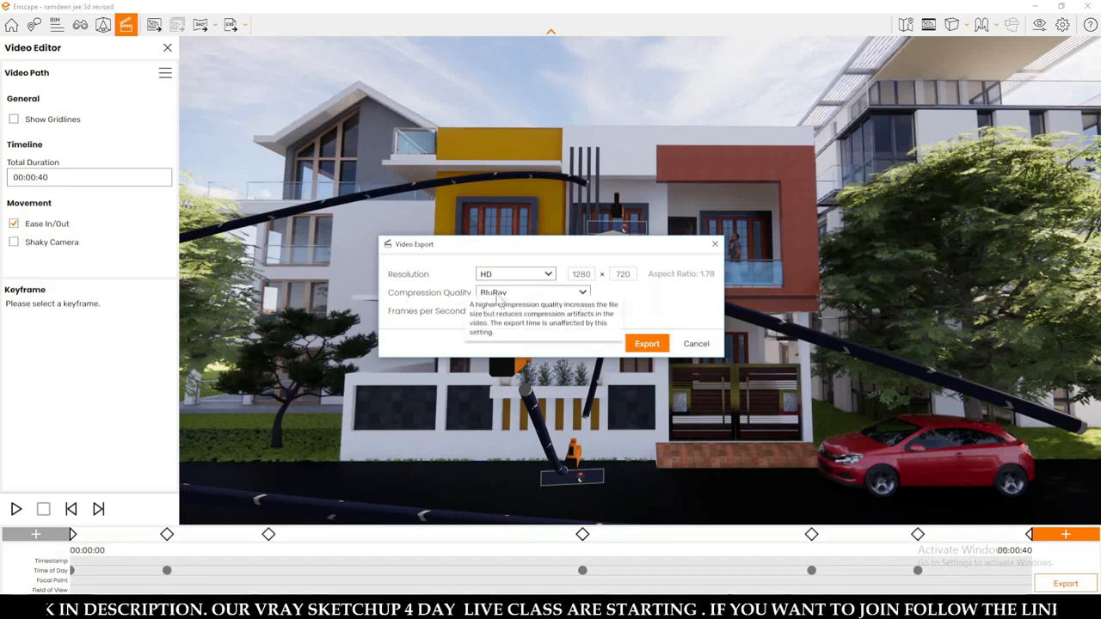
pyautogui.click(515, 293)
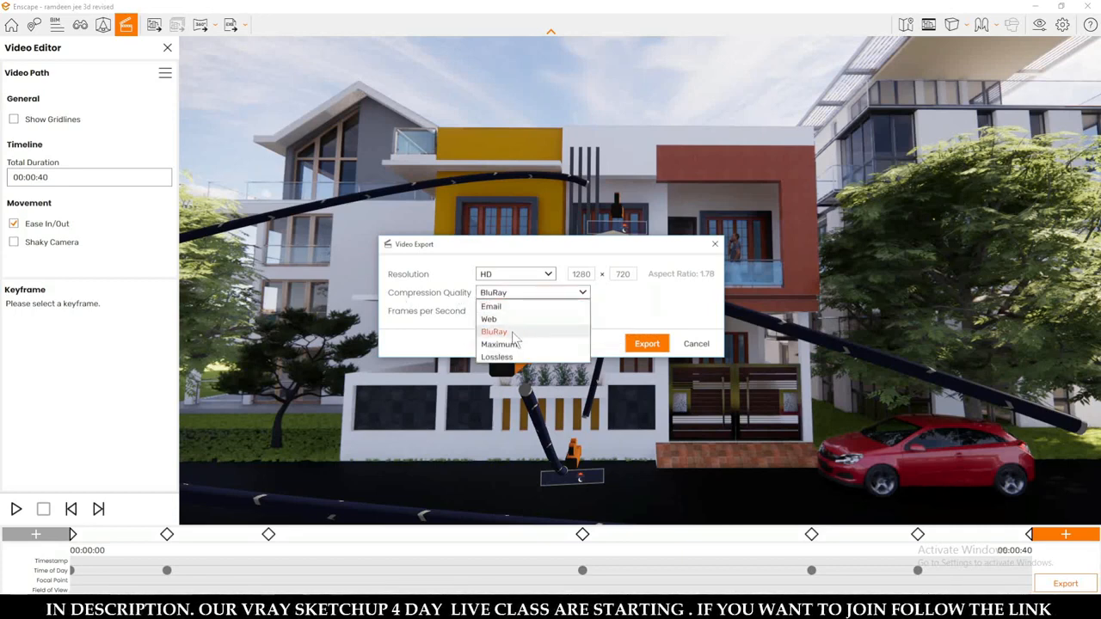
pyautogui.click(512, 334)
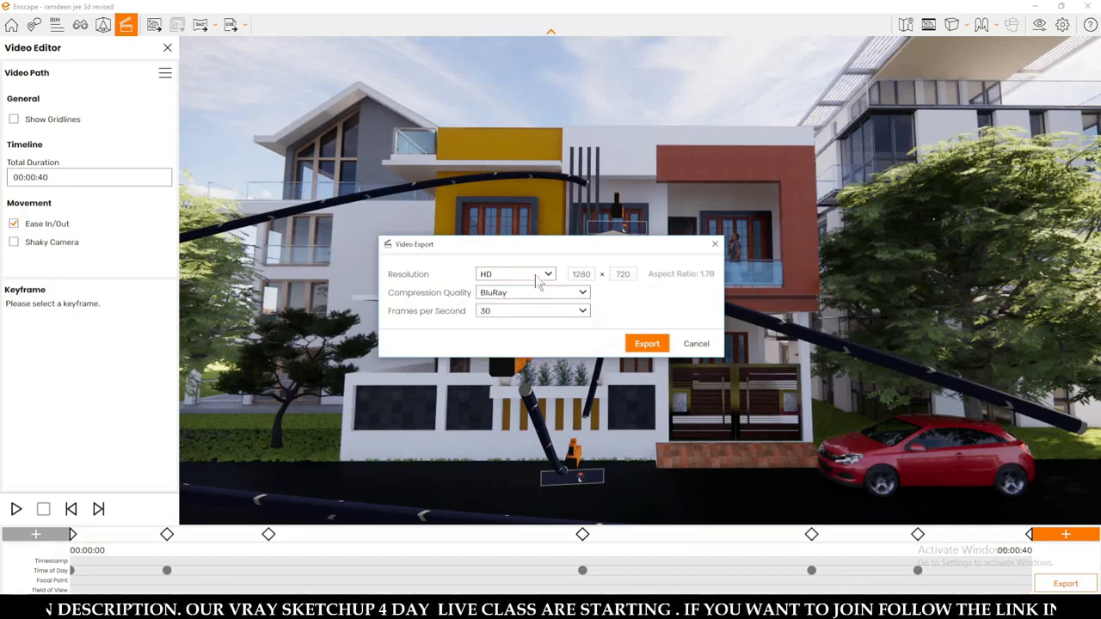
pyautogui.click(537, 277)
pyautogui.click(503, 313)
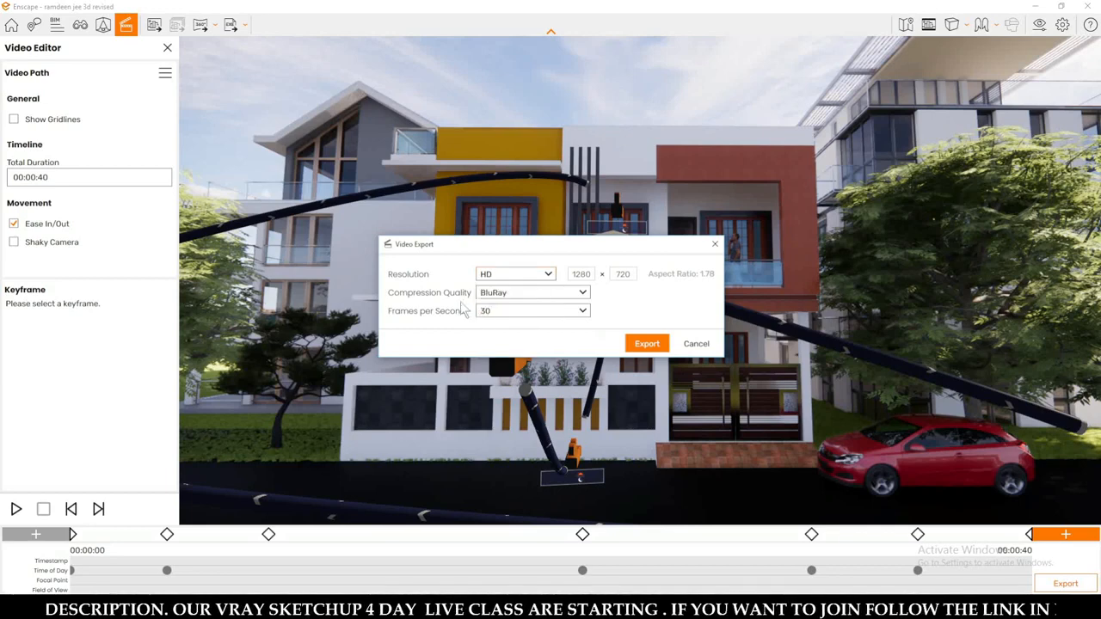
pyautogui.click(512, 320)
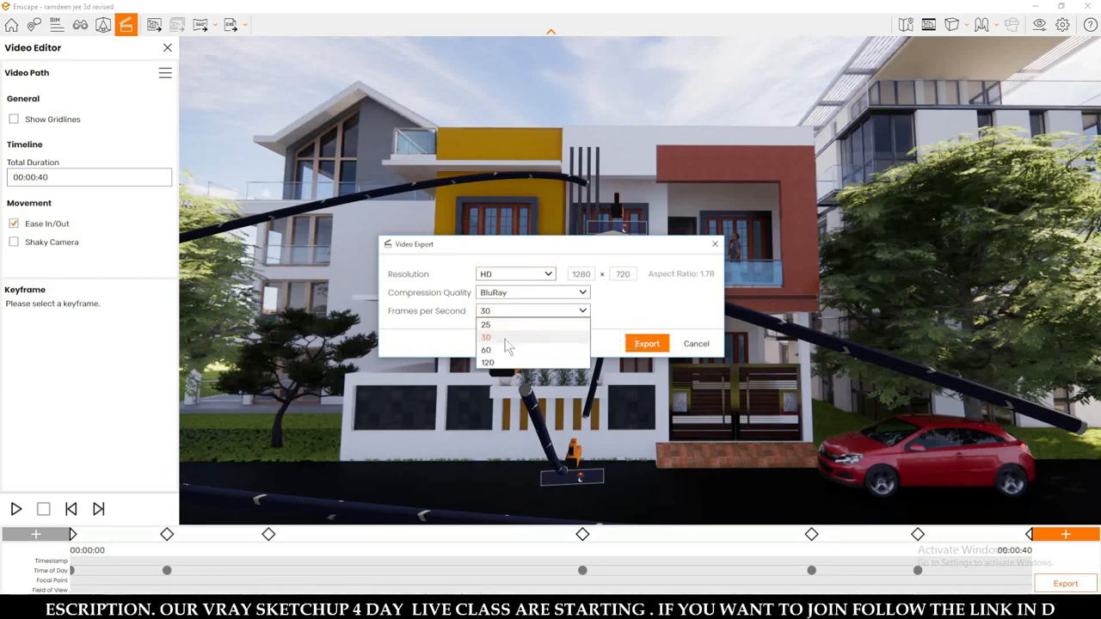
pyautogui.click(509, 337)
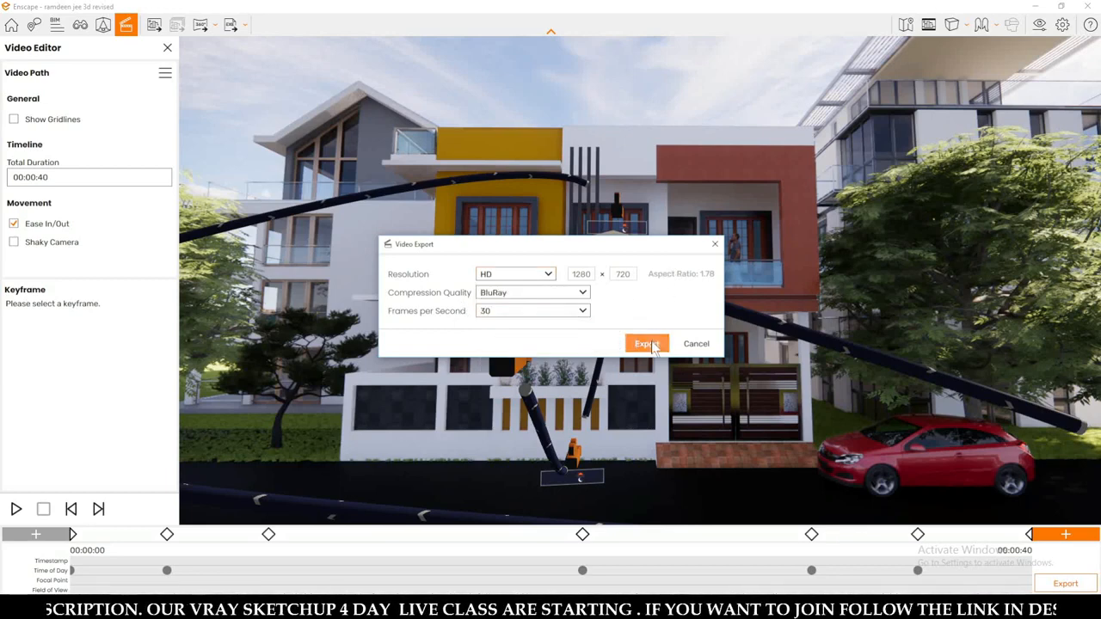
pyautogui.click(554, 297)
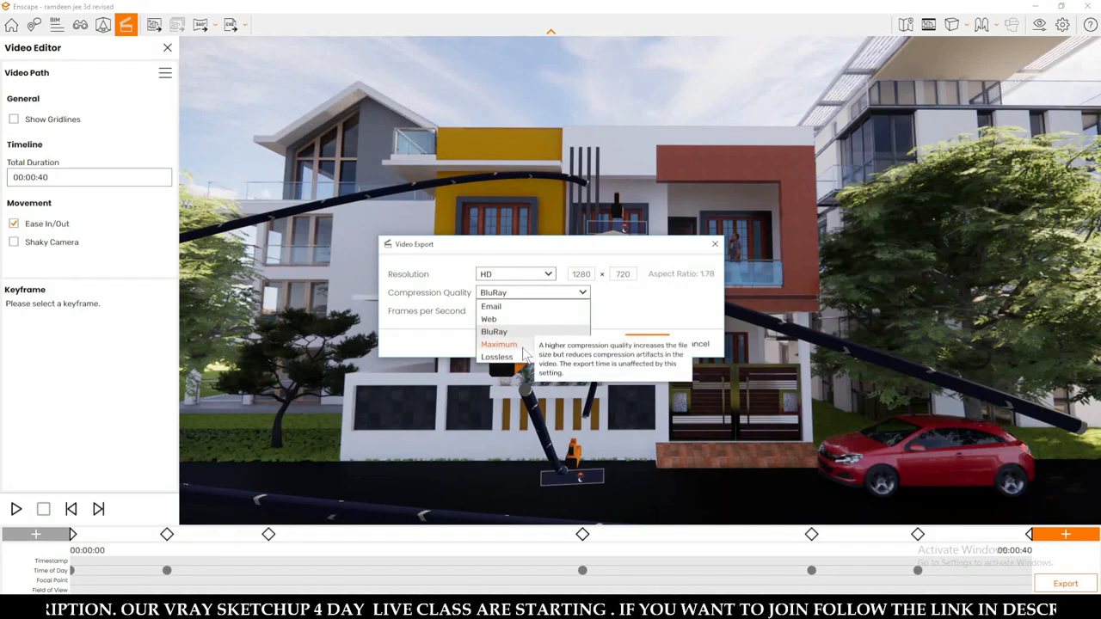
pyautogui.click(510, 275)
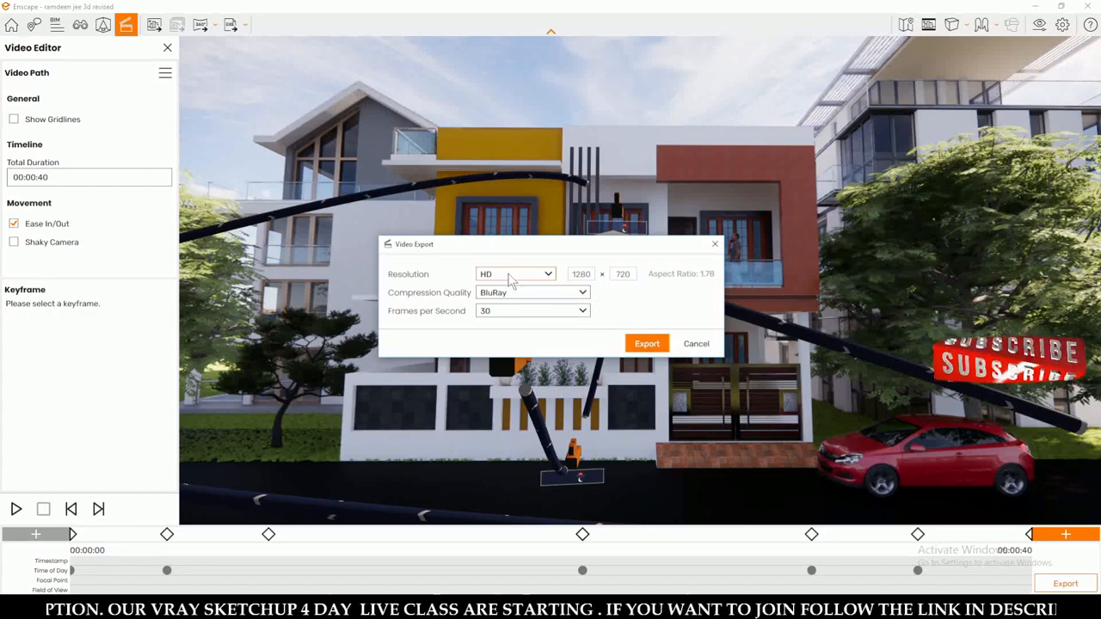
pyautogui.click(509, 275)
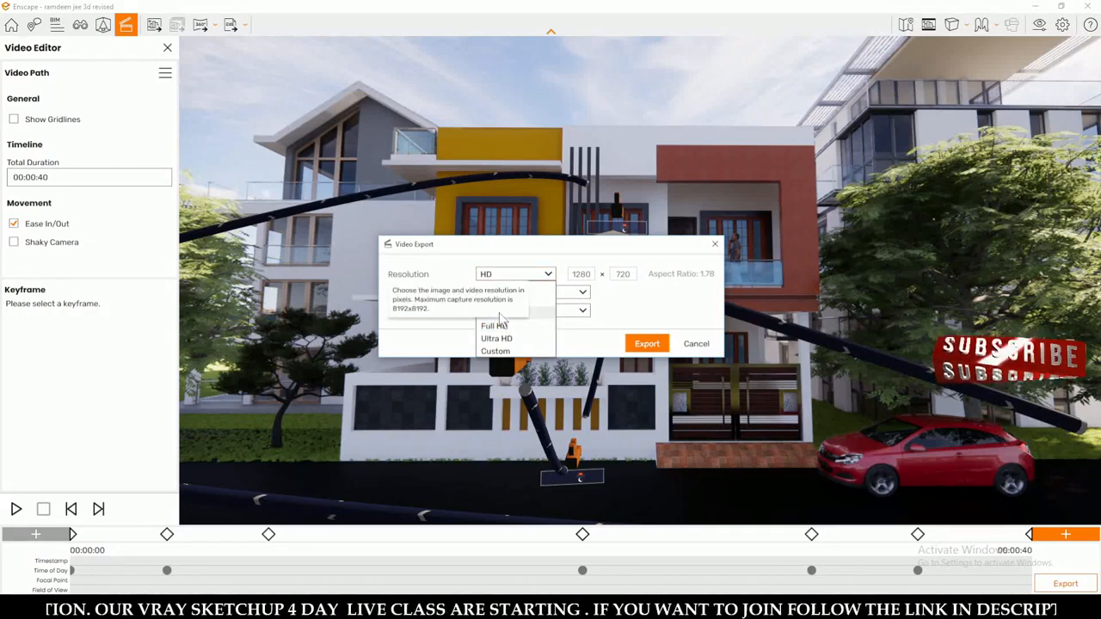
pyautogui.click(500, 314)
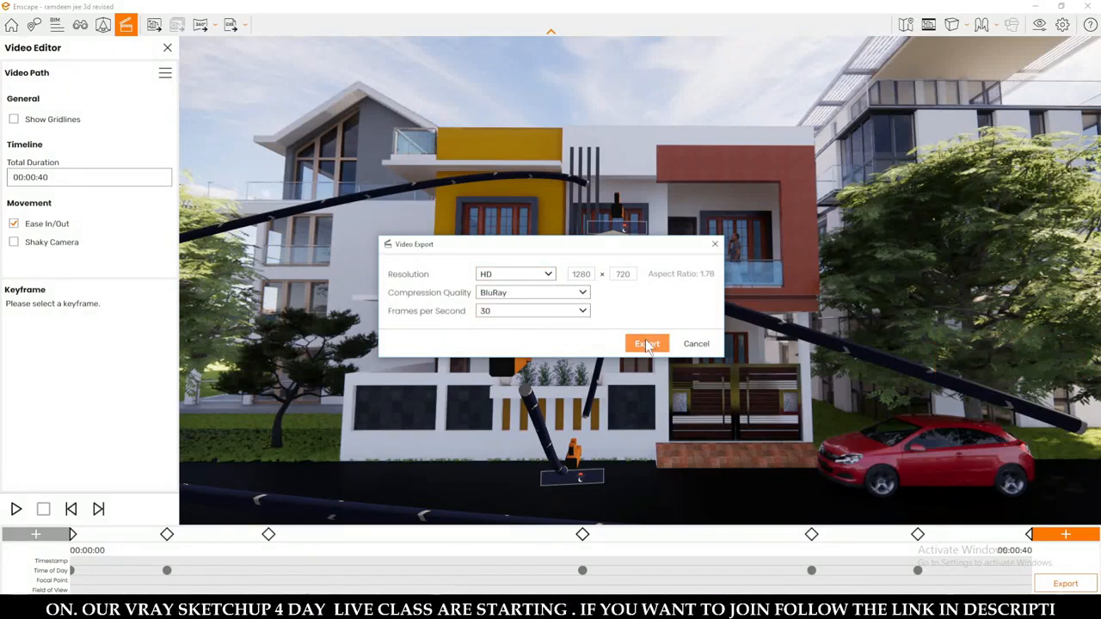
# Export the video as an MP4 file named "preview" in the Pictures folder.
pyautogui.click(647, 344)
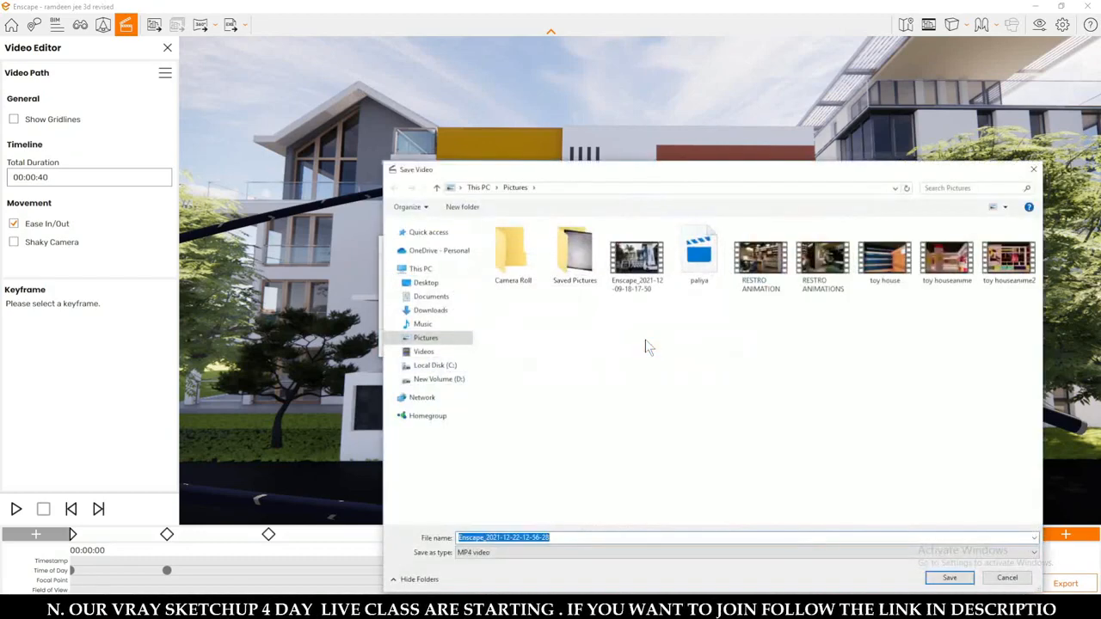
pyautogui.moveTo(602, 172); pyautogui.dragTo(578, 96)
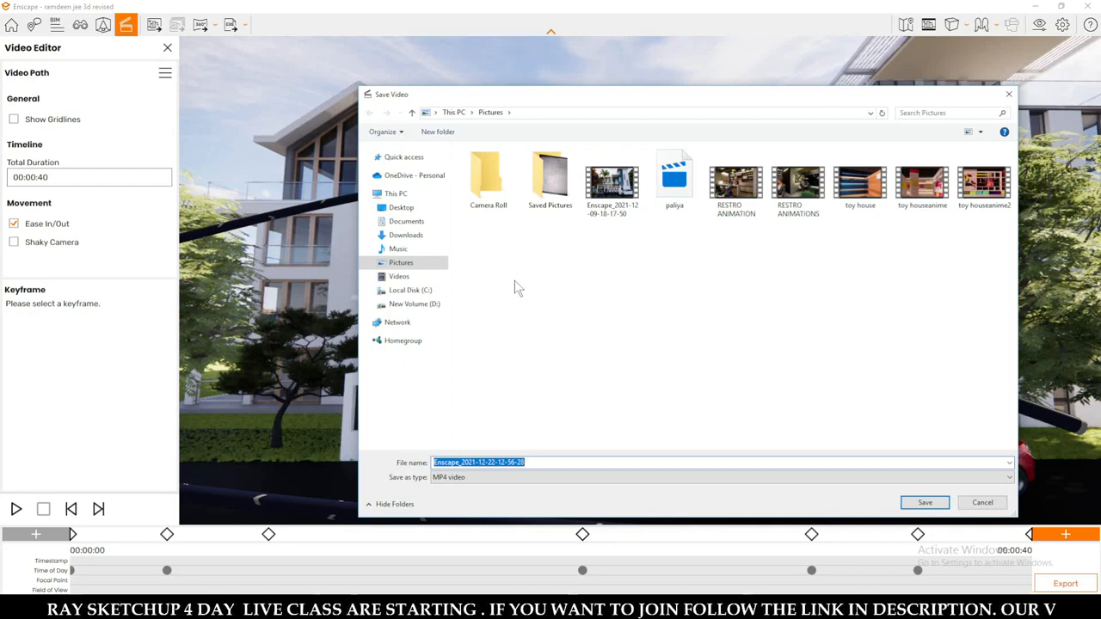
pyautogui.write('preview')
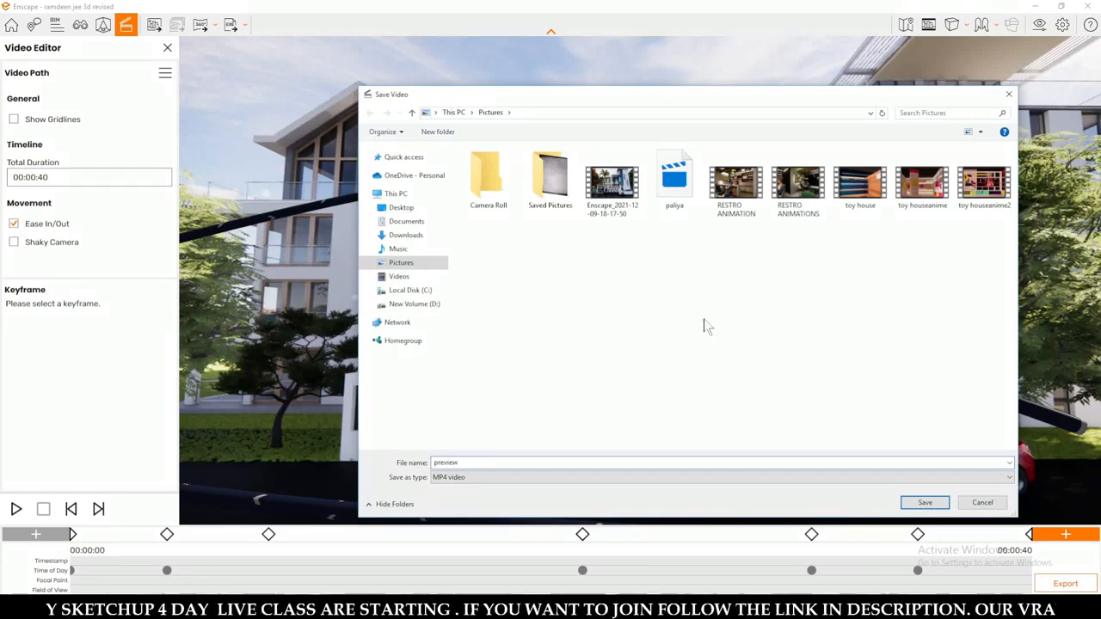
pyautogui.click(925, 504)
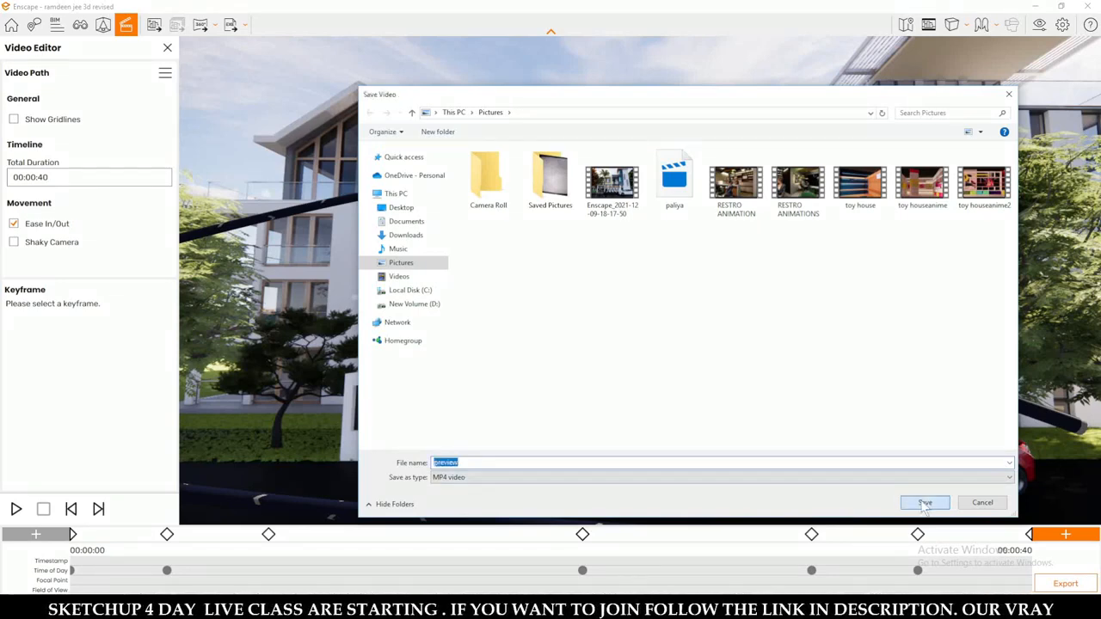